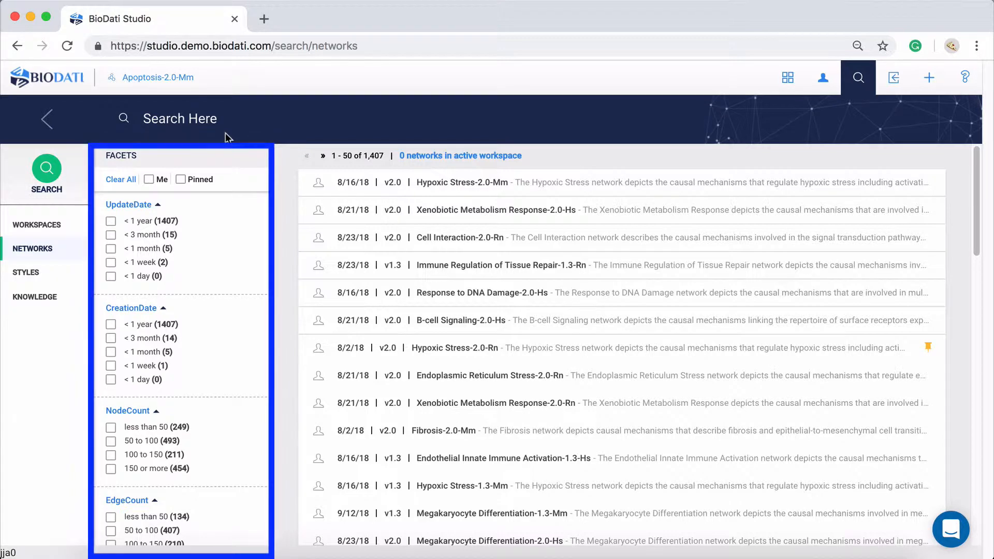
# Search the networks for "apoptosis" and open the Apoptosis-2.0-Hs network
pyautogui.click(228, 125)
pyautogui.write('apoptosis')
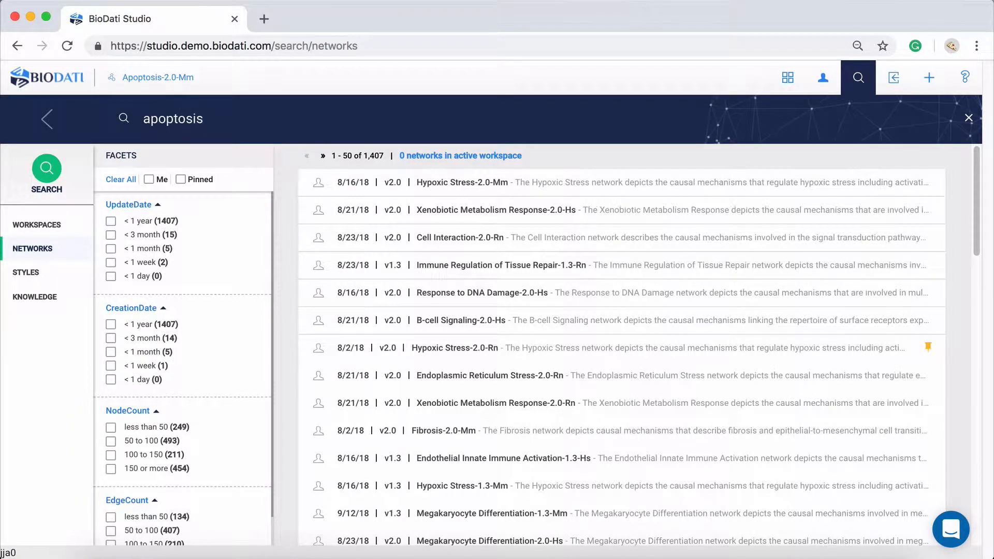
pyautogui.press('Return')
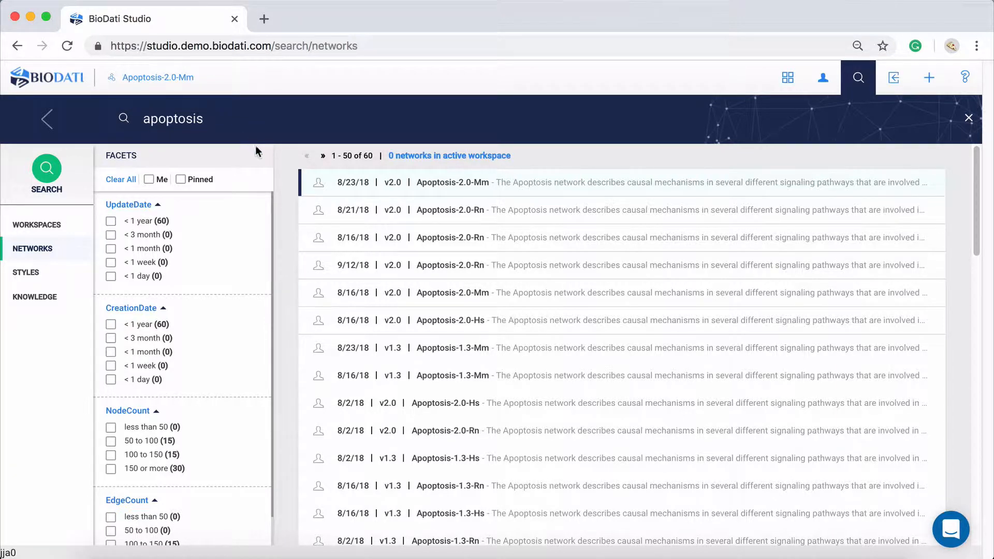
pyautogui.moveTo(312, 327)
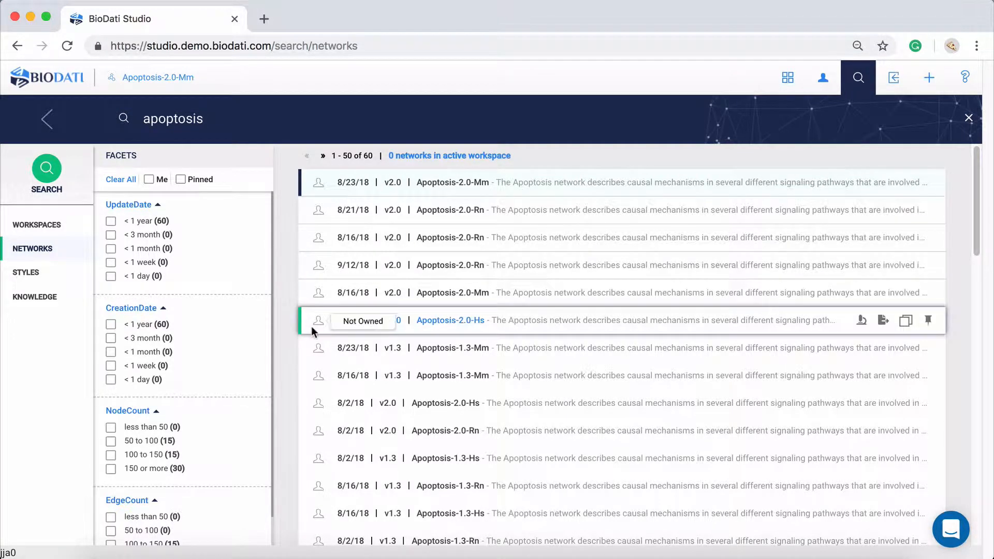
pyautogui.click(860, 321)
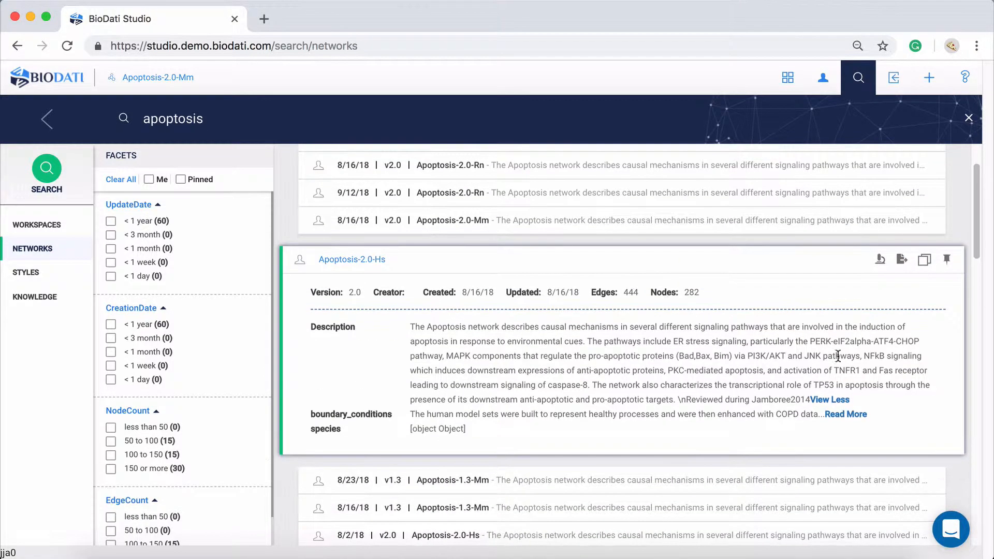
pyautogui.click(616, 268)
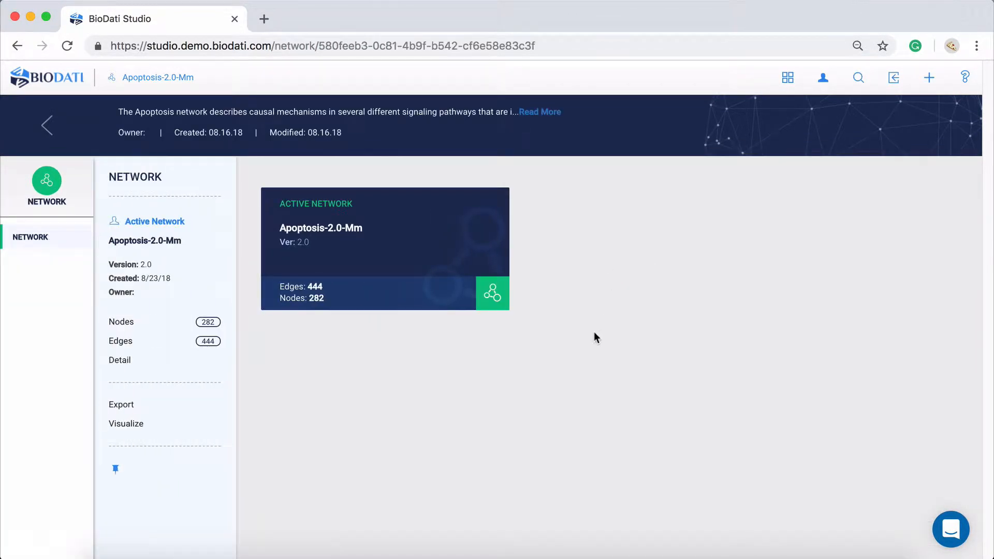
# Look through the list of nodes in the Apoptosis-2.0-Hs network
pyautogui.click(162, 324)
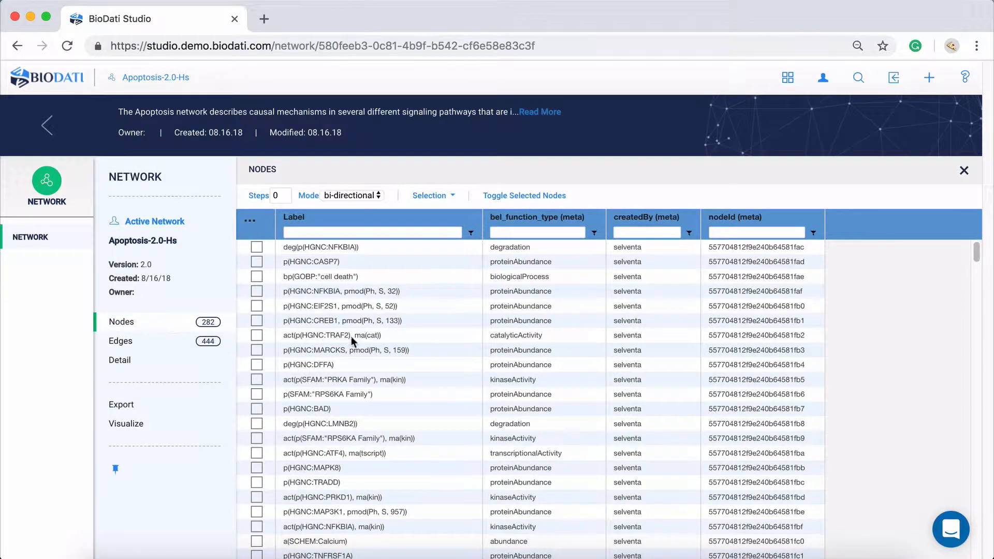
pyautogui.scroll(-5, 423, 365)
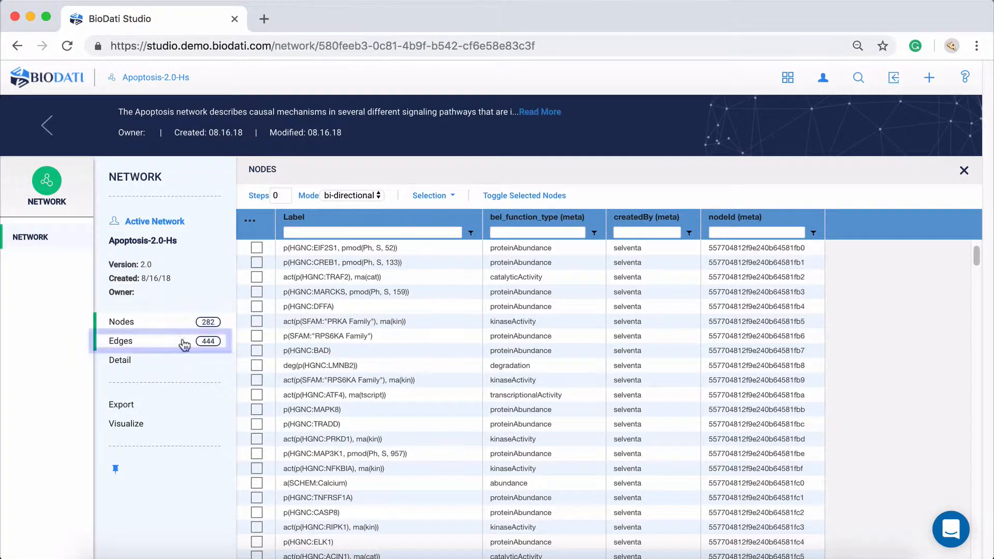
# Filter the network's edges by the relation "increases", browse the matching rows and clear the filter
pyautogui.click(186, 342)
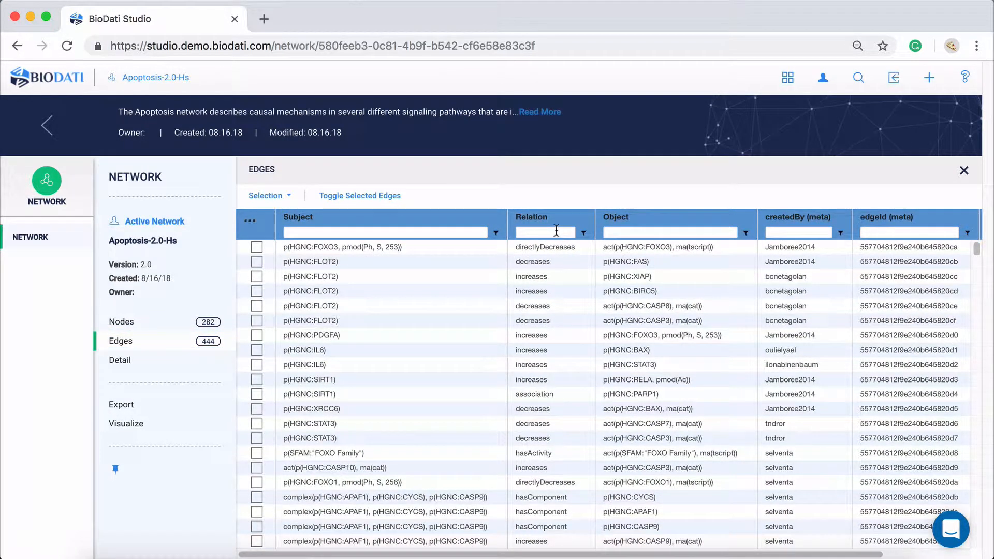
pyautogui.click(556, 230)
pyautogui.write('increases')
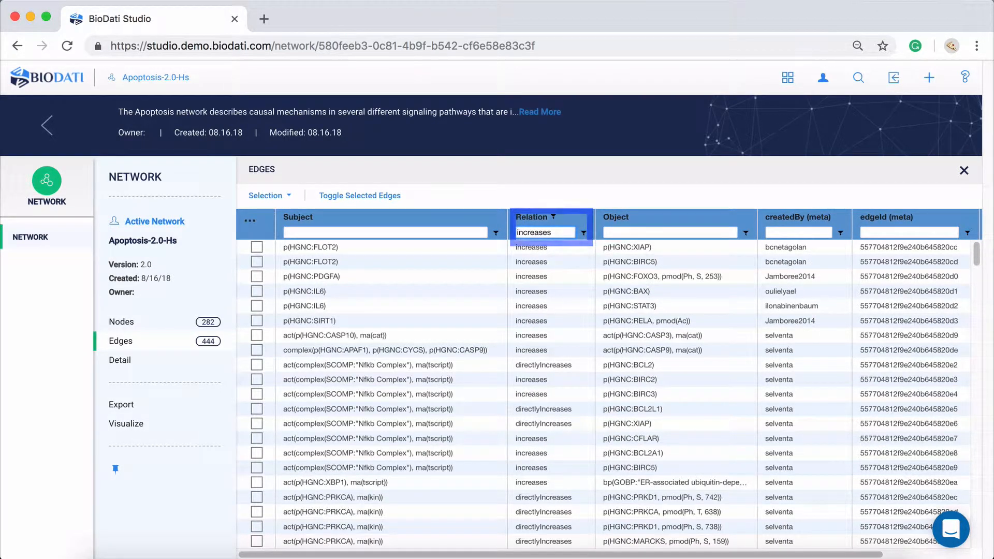
pyautogui.scroll(-5, 581, 337)
pyautogui.scroll(-5, 580, 339)
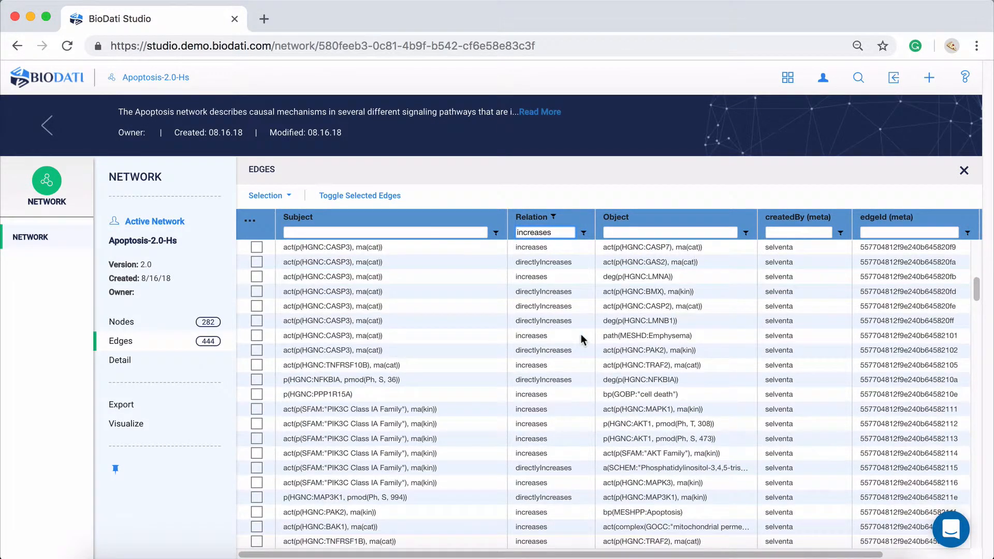
pyautogui.hotkey('ctrl', 'a')
pyautogui.press('BackSpace')
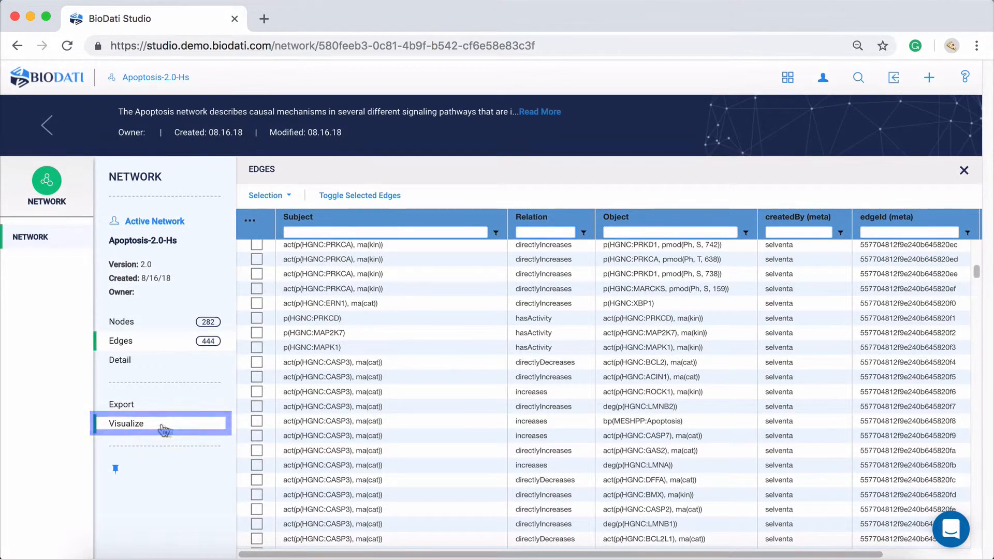
# Visualize the network and draw a freehand selection around the cluster of nodes including DIABLO, CASP9, STAT3 and XIAP
pyautogui.click(164, 427)
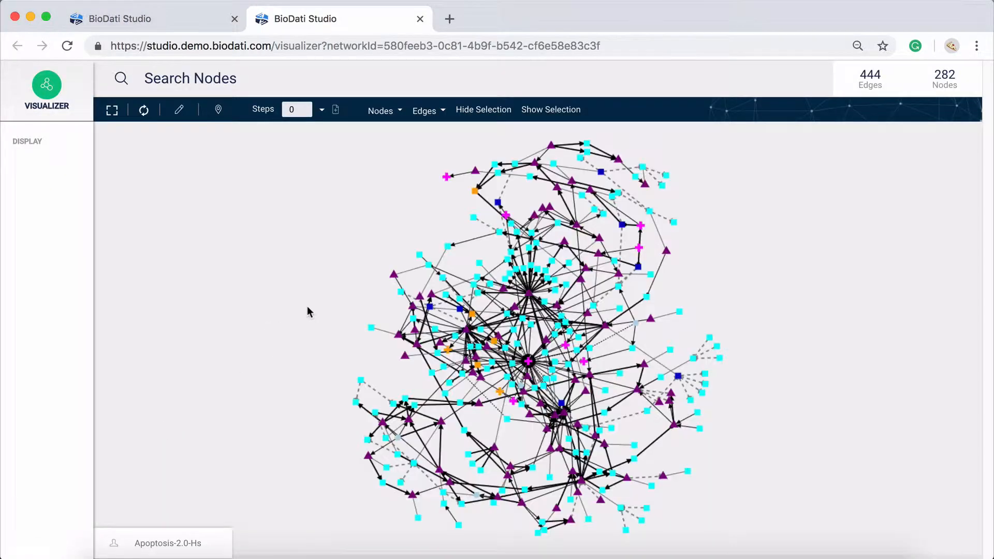
pyautogui.scroll(10, 504, 289)
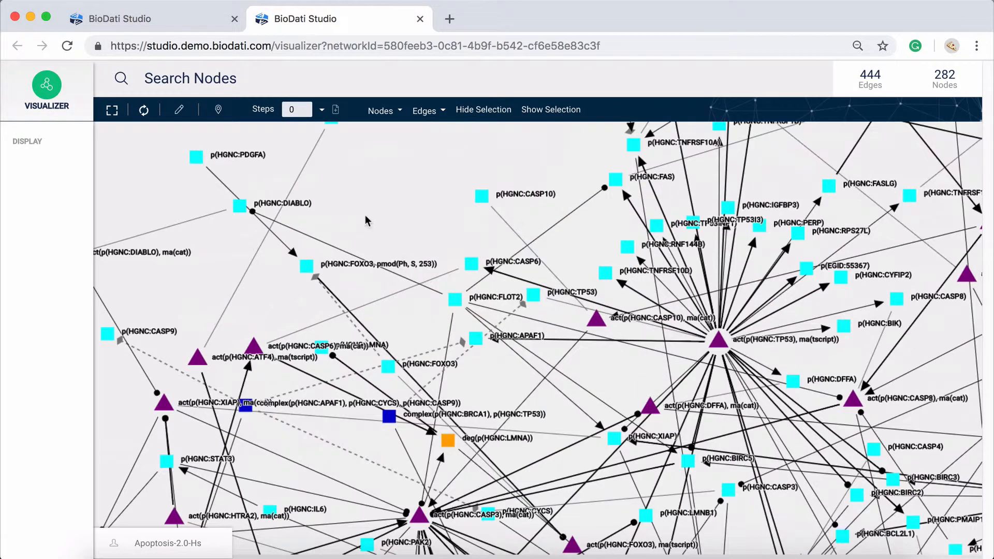
pyautogui.moveTo(366, 216); pyautogui.dragTo(510, 222)
pyautogui.scroll(-3, 486, 189)
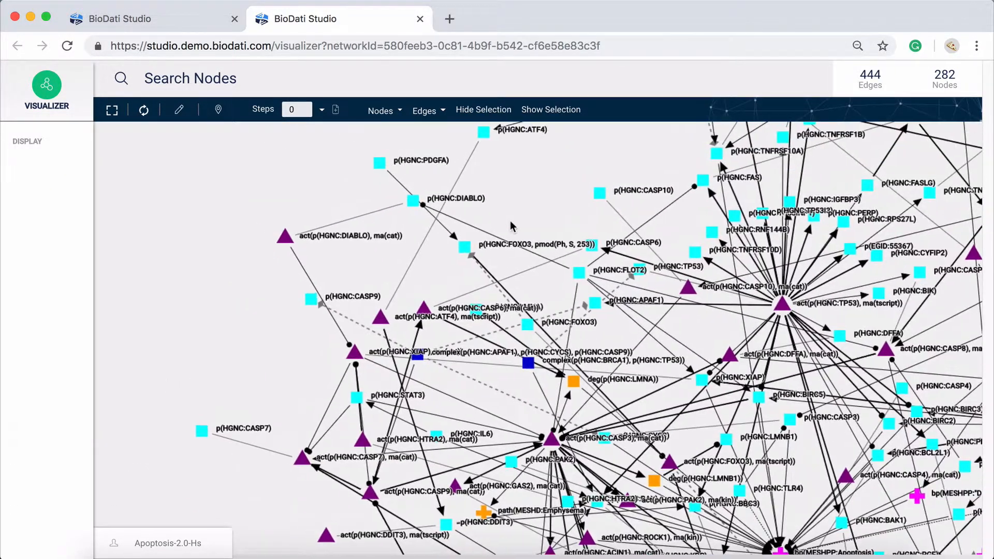
pyautogui.click(179, 109)
pyautogui.moveTo(291, 162)
pyautogui.mouseDown()
pyautogui.moveTo(178, 354)
pyautogui.moveTo(331, 522)
pyautogui.moveTo(541, 357)
pyautogui.moveTo(428, 145)
pyautogui.moveTo(305, 162)
pyautogui.mouseUp()
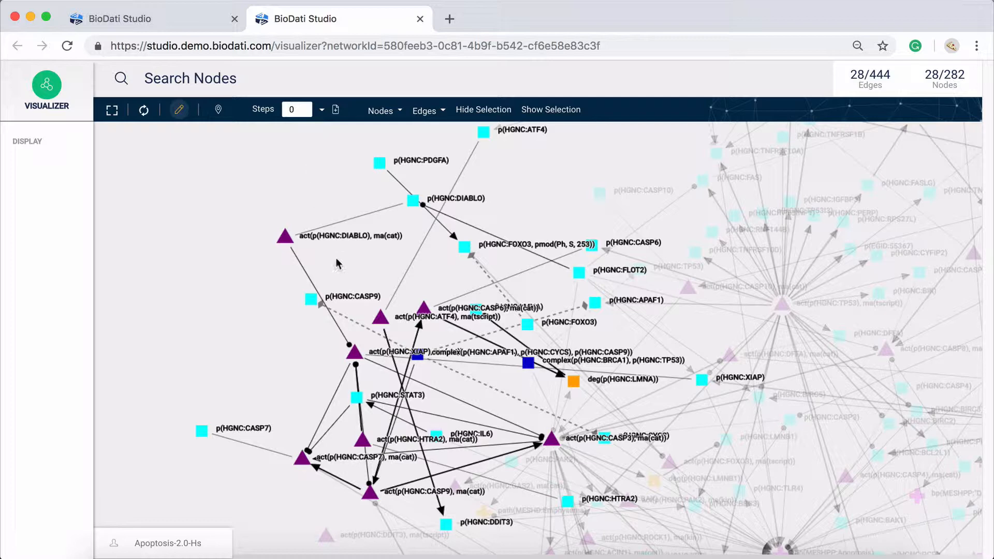
# Return to the network's data tables and check which edges and nodes are marked by the graph selection
pyautogui.click(177, 19)
pyautogui.scroll(-5, 307, 387)
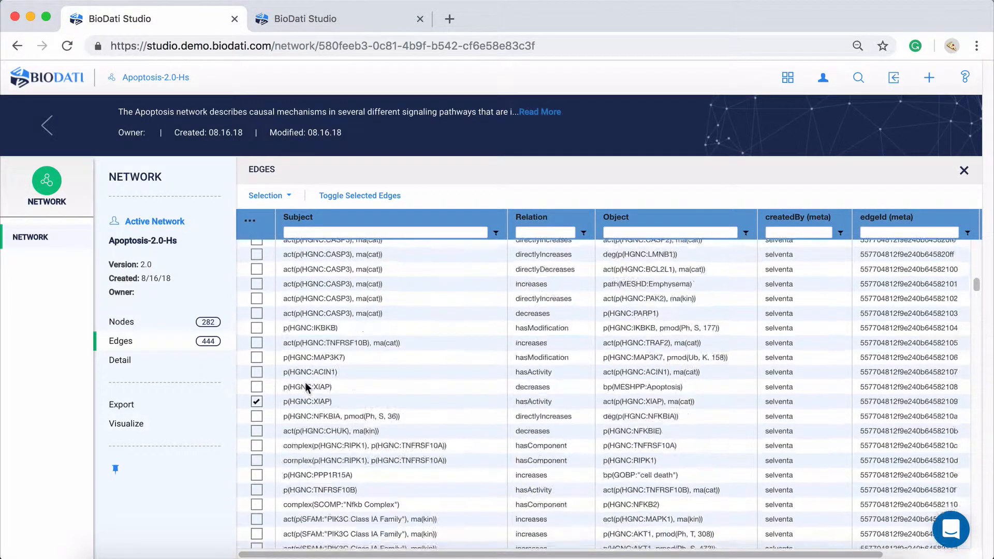
pyautogui.scroll(-3, 306, 387)
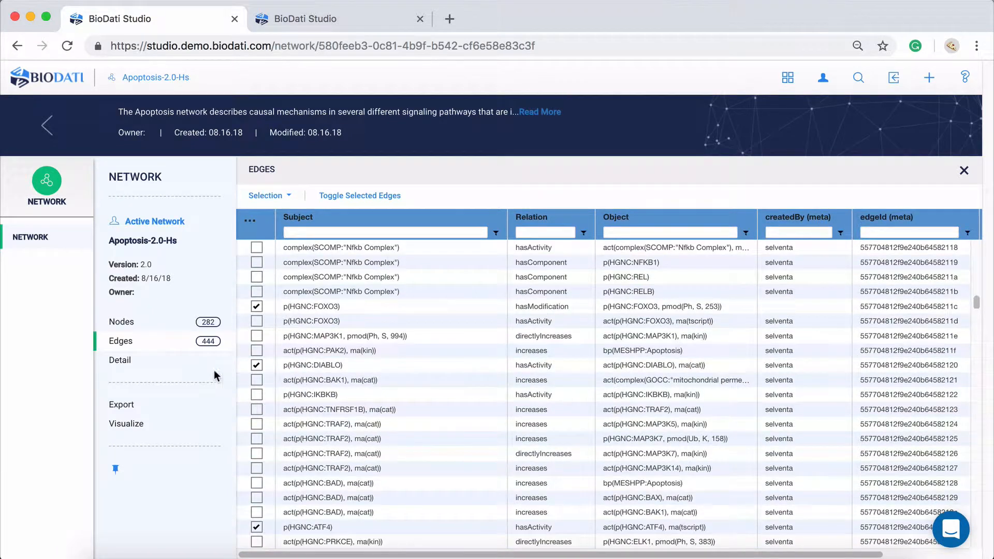
pyautogui.click(172, 326)
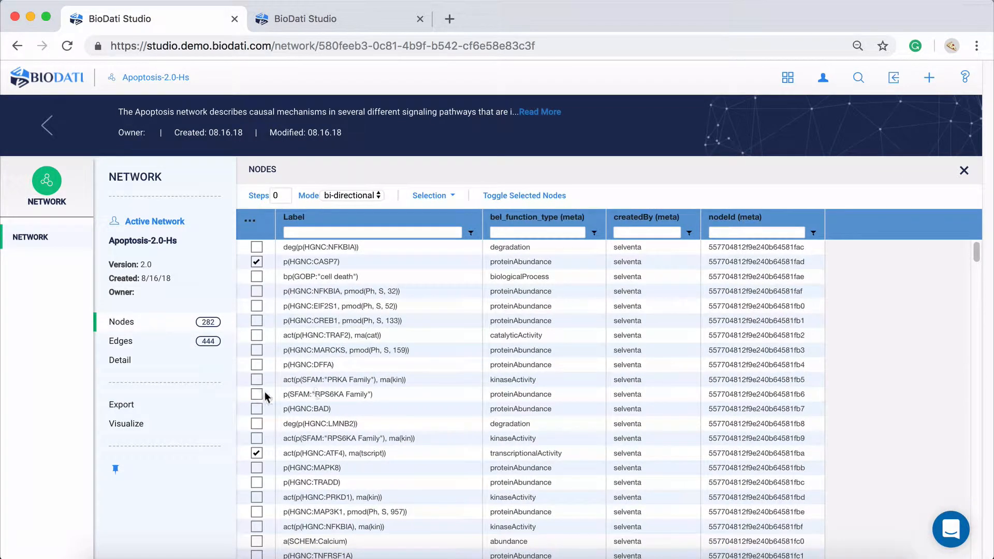
pyautogui.scroll(-10, 309, 396)
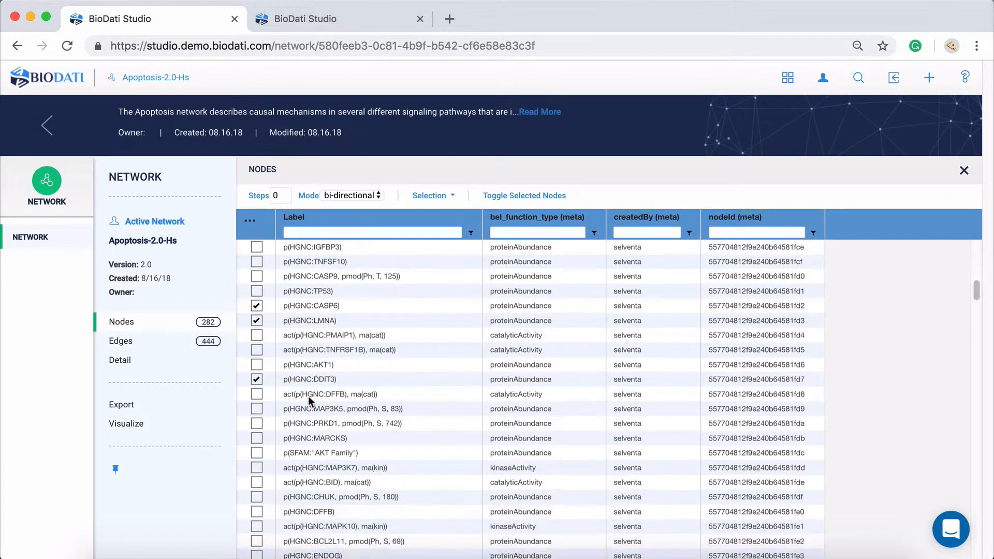
pyautogui.scroll(-1, 309, 396)
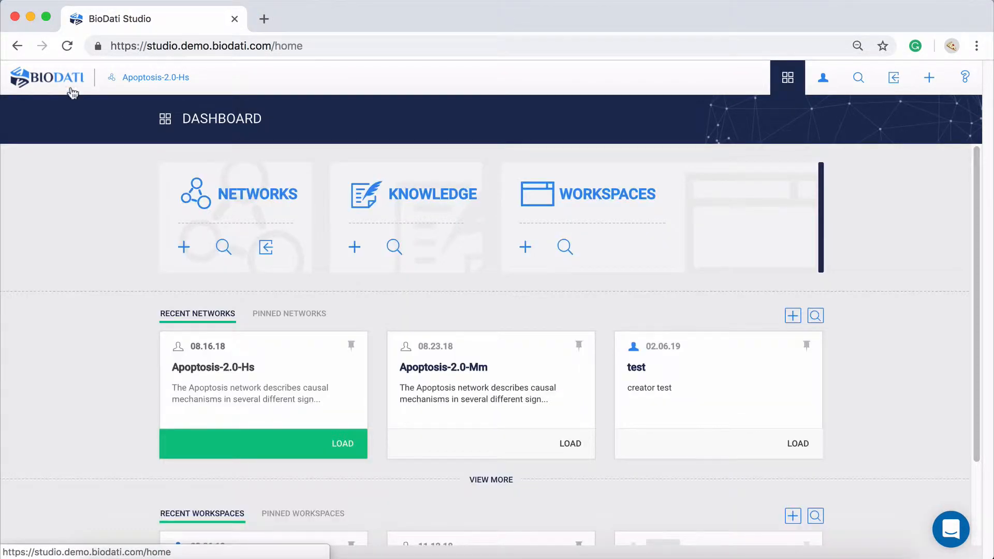
# Start creating a new network and run a nearest-neighbors search with r(HGNC:AKT1) as the start node
pyautogui.click(183, 247)
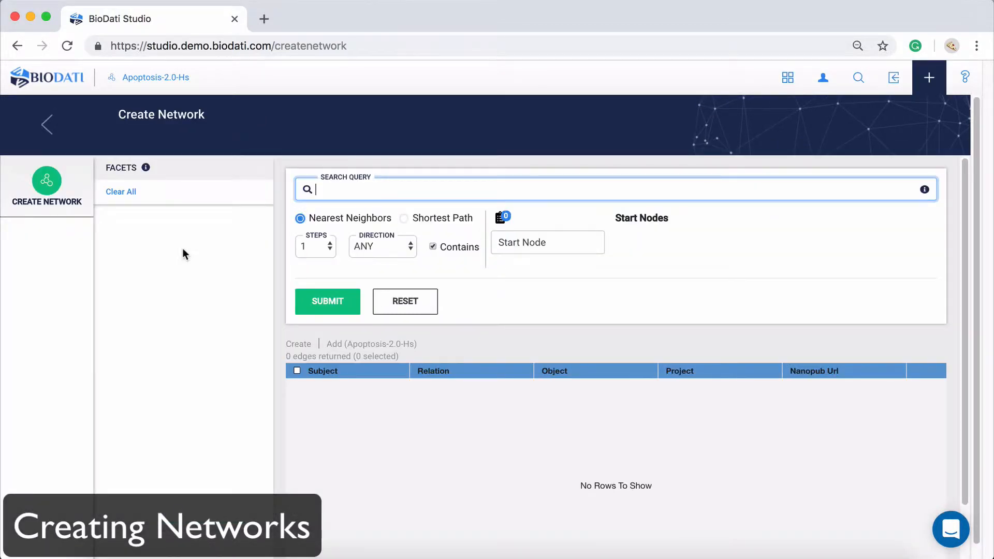
pyautogui.click(556, 242)
pyautogui.write('r(h')
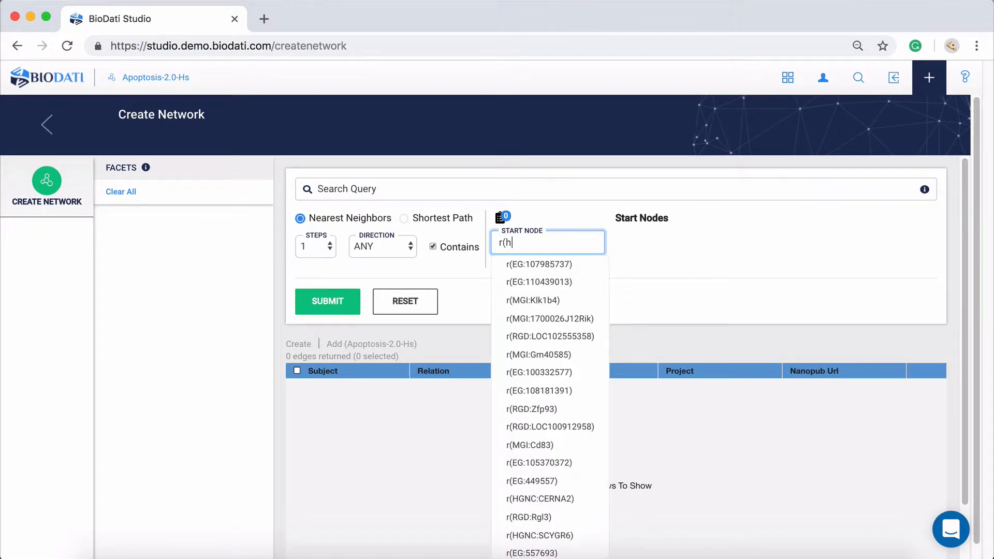
pyautogui.write('gnc:akt1)')
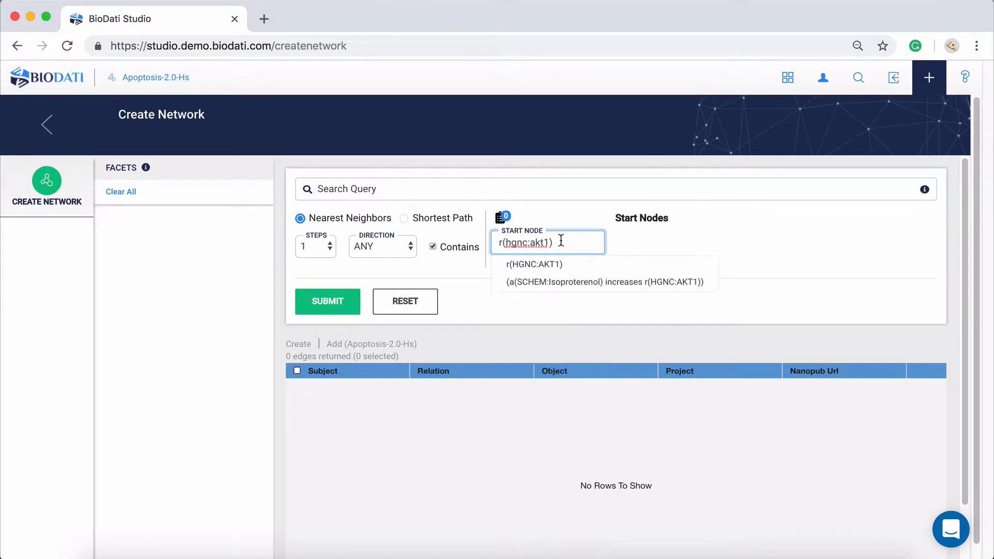
pyautogui.click(561, 264)
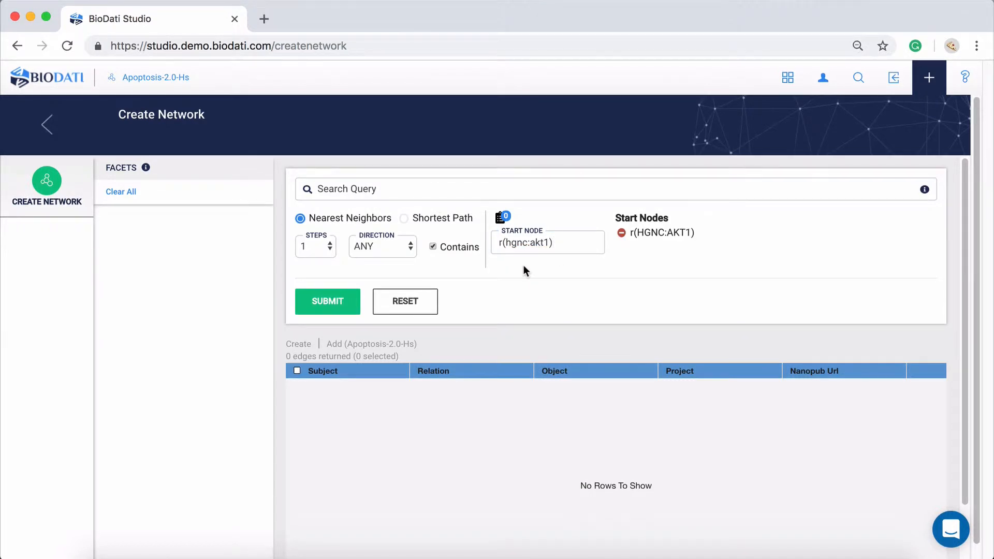
pyautogui.click(337, 301)
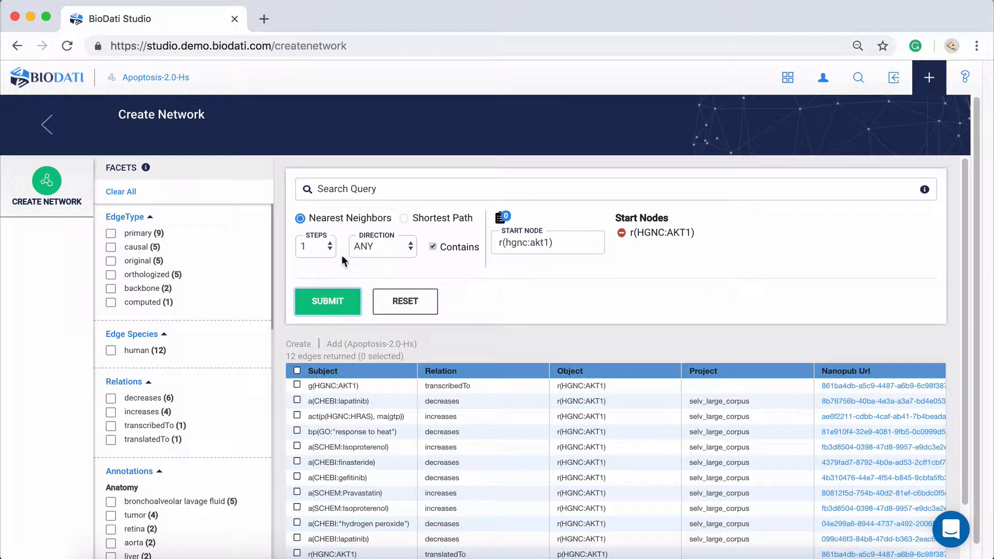
# Set the nearest-neighbors search to 2 steps, run it again and browse the returned edges
pyautogui.click(327, 252)
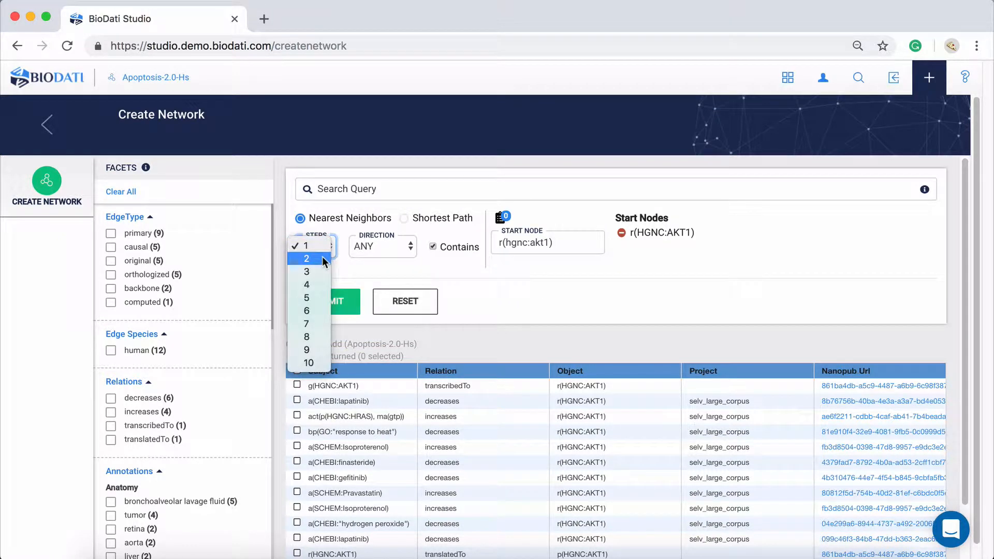
pyautogui.click(322, 256)
pyautogui.click(329, 300)
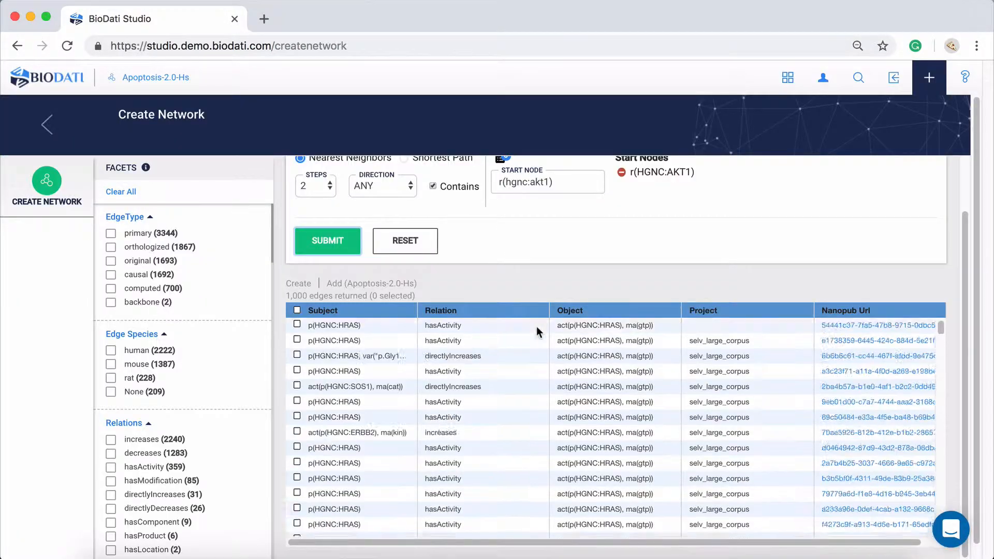
pyautogui.scroll(2, 431, 312)
pyautogui.scroll(-2, 573, 267)
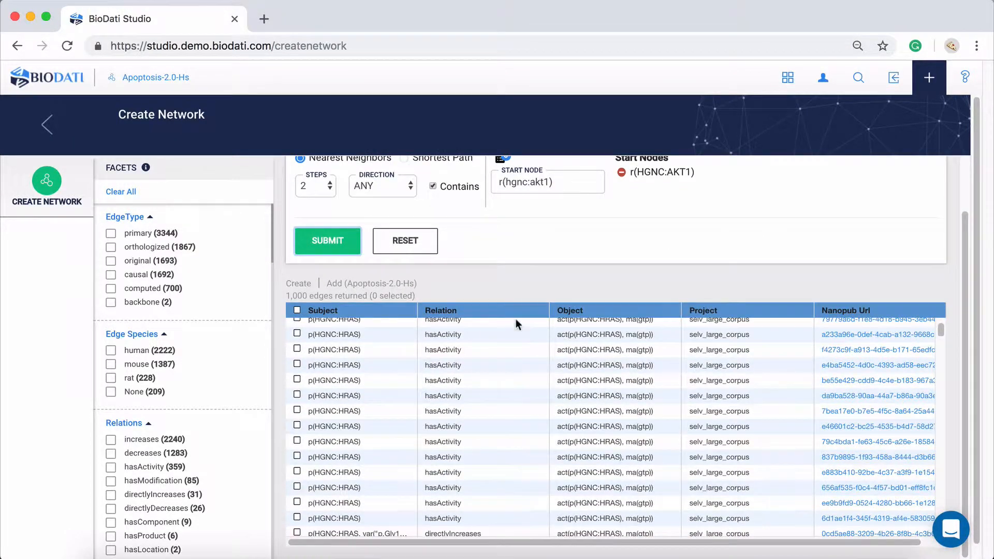
pyautogui.scroll(3, 514, 319)
pyautogui.scroll(2, 510, 334)
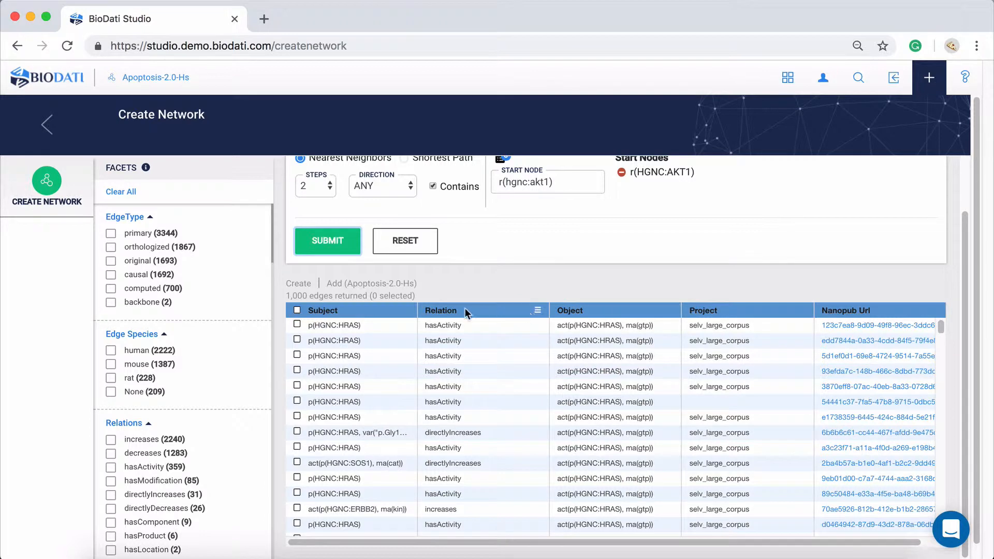
# Create a network from all returned edges, named "Demo Network", with description "Demo" and version 1.0
pyautogui.click(297, 311)
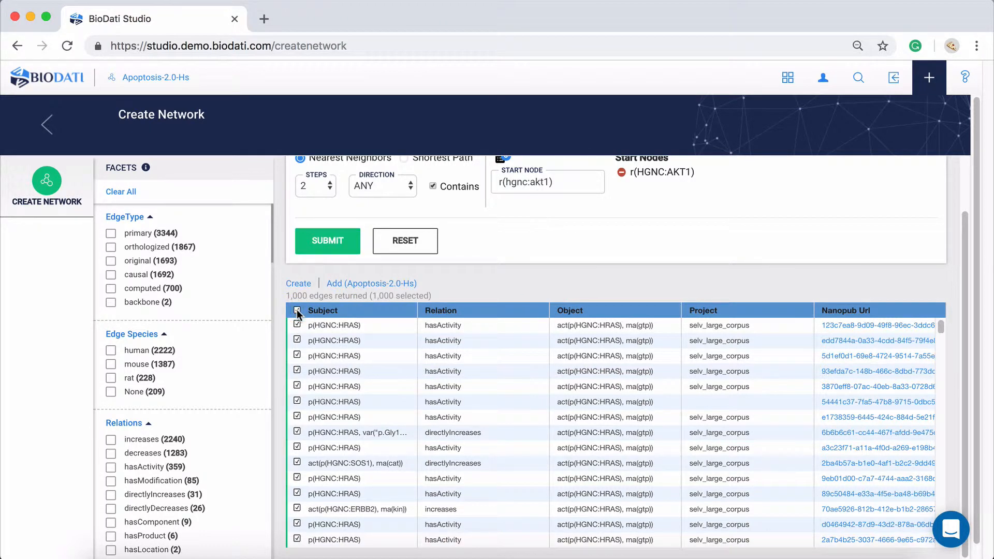
pyautogui.click(299, 283)
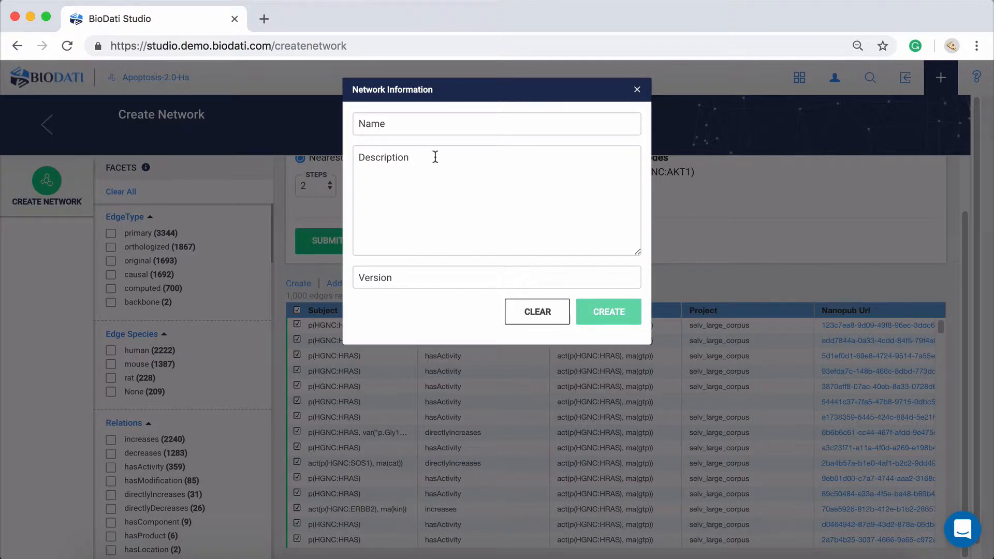
pyautogui.click(489, 125)
pyautogui.write('Demo Network')
pyautogui.press('Tab')
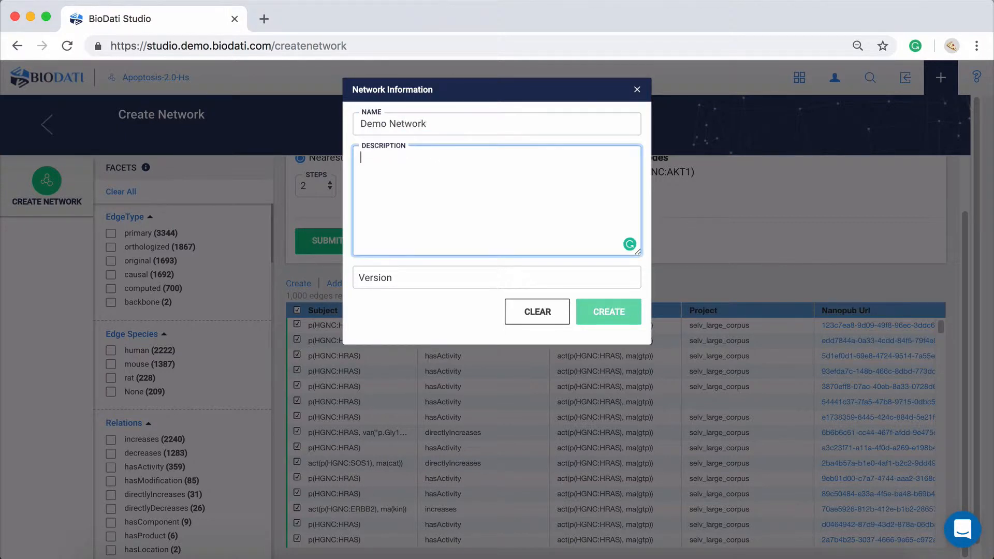
pyautogui.write('Demo')
pyautogui.press('Tab')
pyautogui.write('1.0')
pyautogui.click(595, 318)
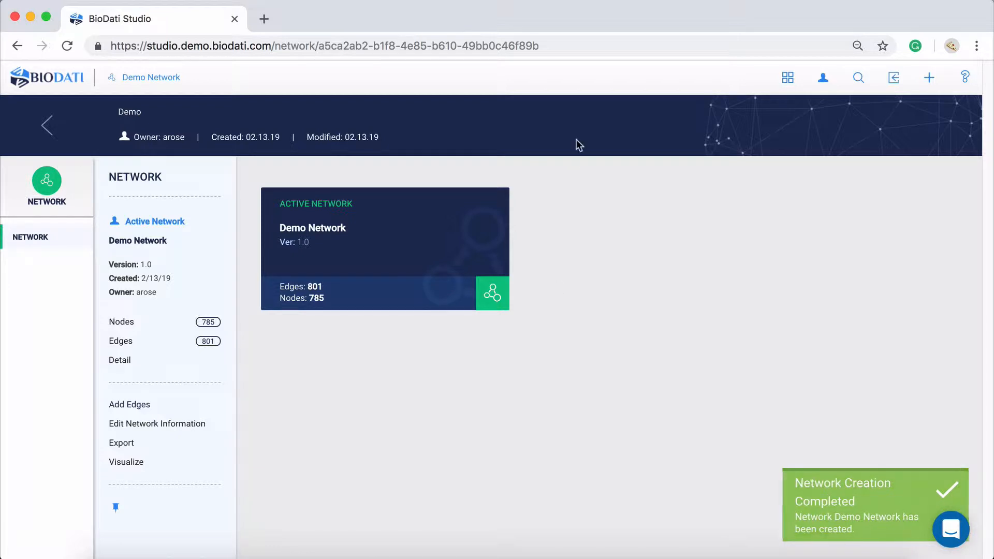
# Review the node and edge lists of the Demo Network
pyautogui.click(173, 335)
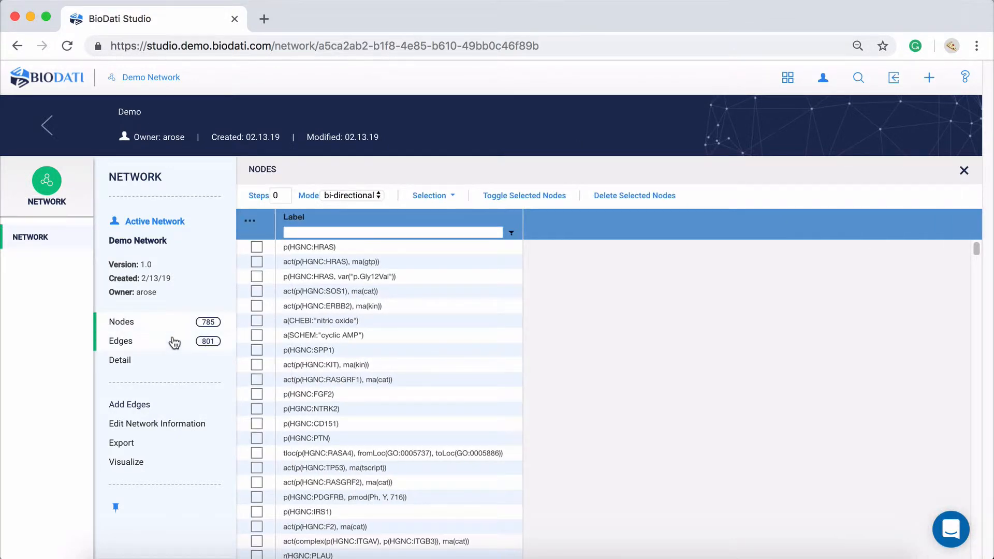
pyautogui.click(175, 344)
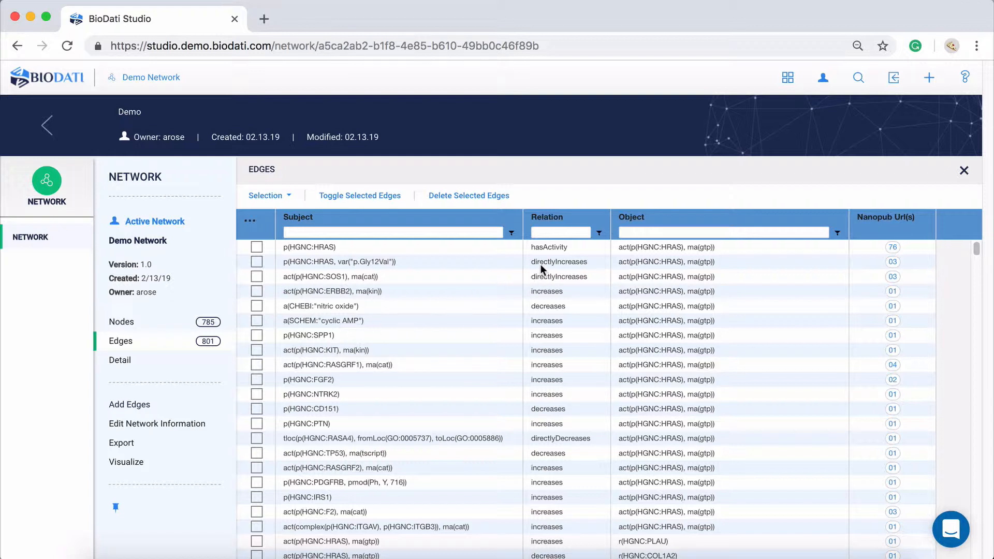
# Review the source nanopub of the edge from act(p(HGNC:ERBB2), ma(kin)) to act(p(HGNC:HRAS), ma(gtp)), including its citation, assertions and annotations
pyautogui.click(893, 293)
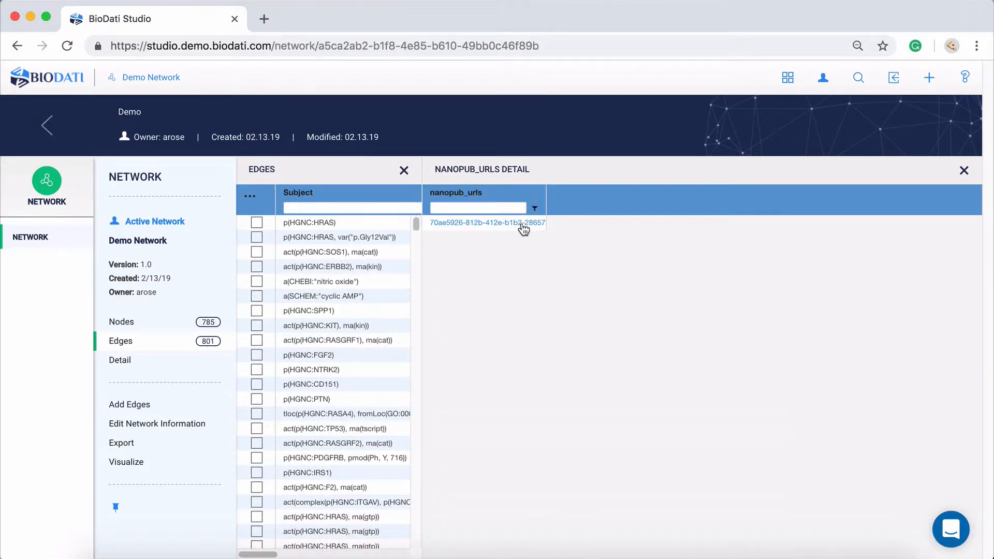
pyautogui.click(524, 230)
pyautogui.scroll(-5, 809, 379)
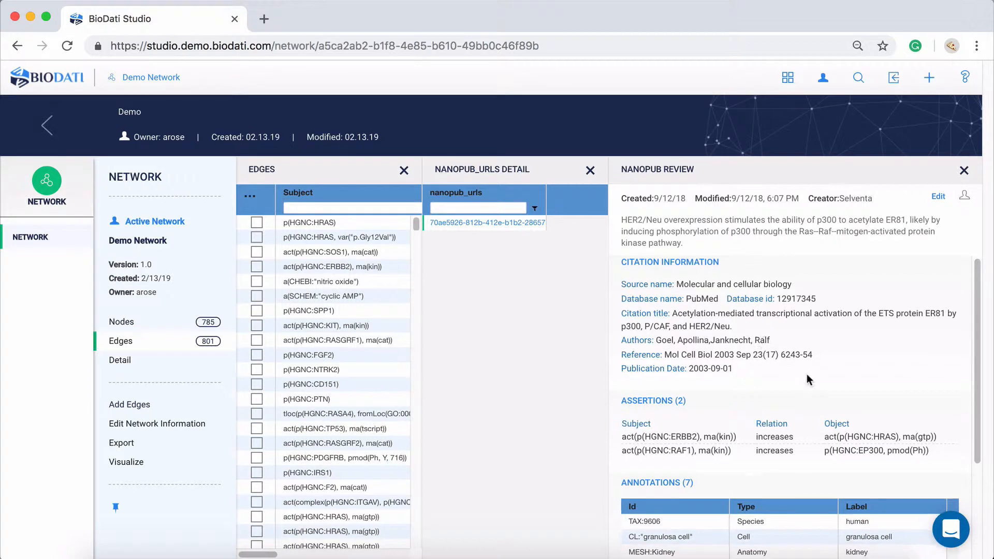
pyautogui.scroll(3, 808, 380)
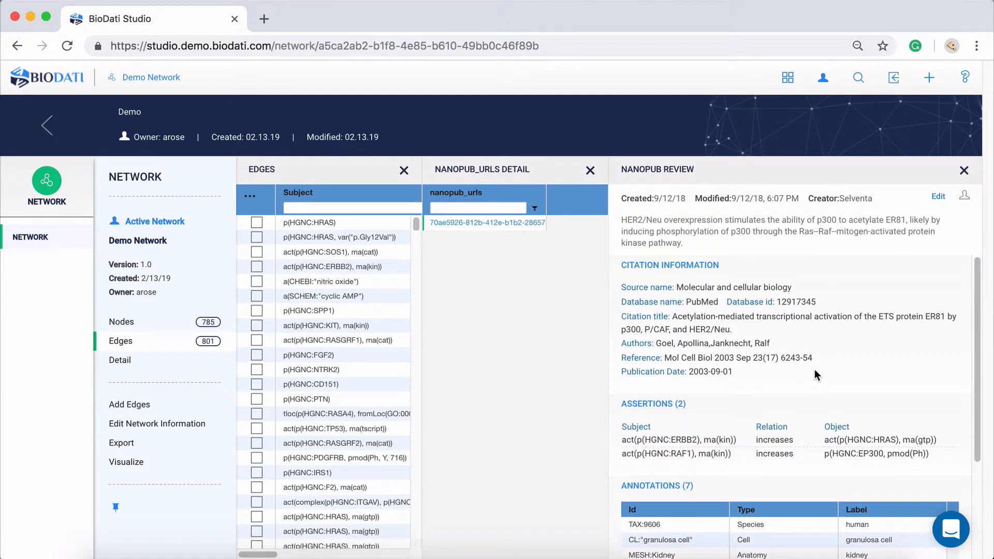
pyautogui.scroll(-1, 708, 214)
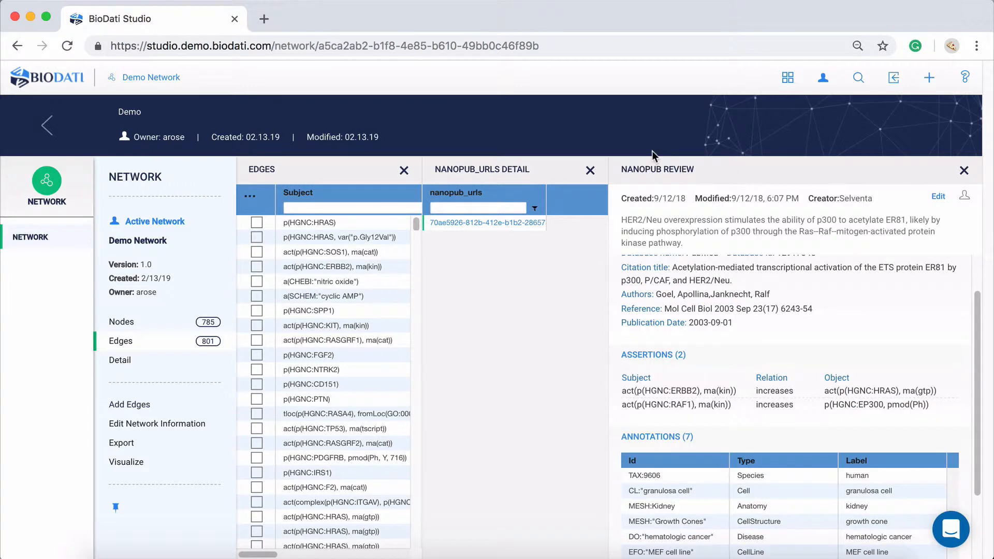
# Leave the Demo Network and search the knowledge nanopubs for reference 10551823
pyautogui.click(26, 88)
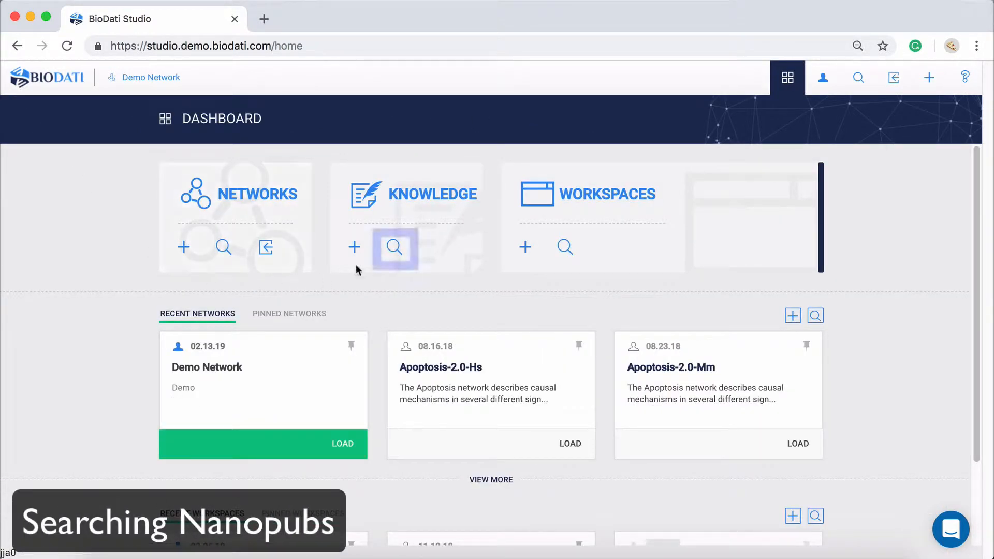
pyautogui.click(394, 249)
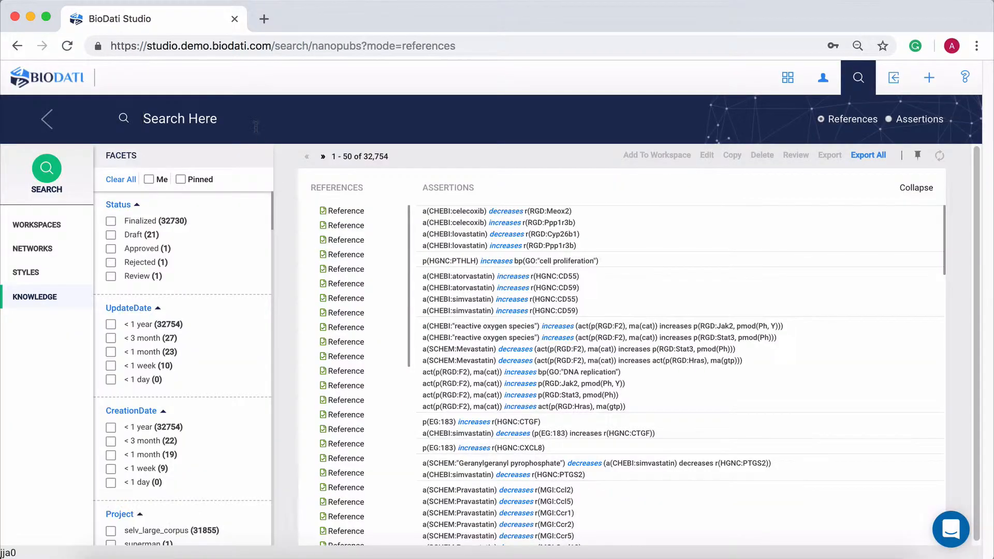
pyautogui.write('1055182')
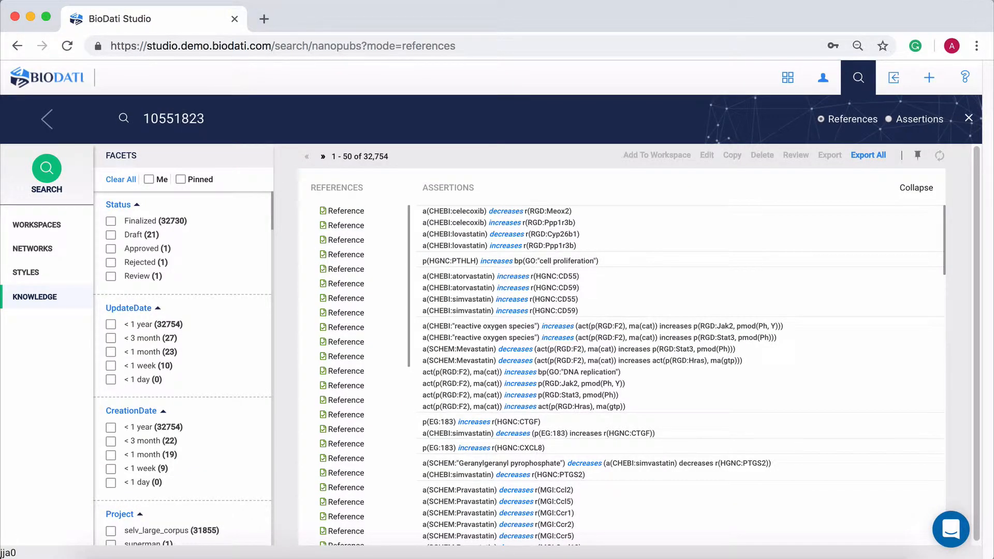
pyautogui.write('3')
pyautogui.press('Return')
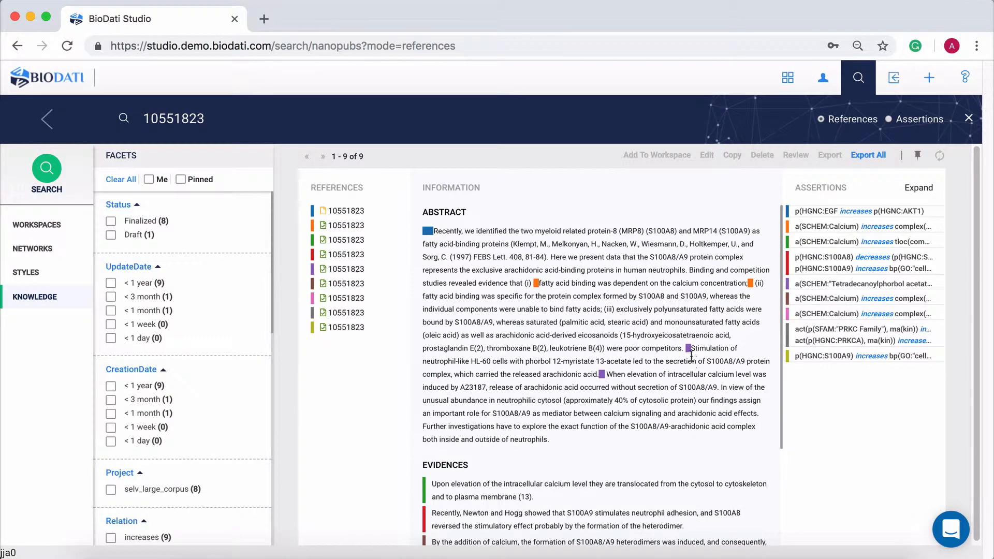
# Examine the color-marked passages in the reference's abstract, including the neutrophil-like HL-60 cell sentence, and its list of evidences
pyautogui.moveTo(690, 348); pyautogui.dragTo(602, 376)
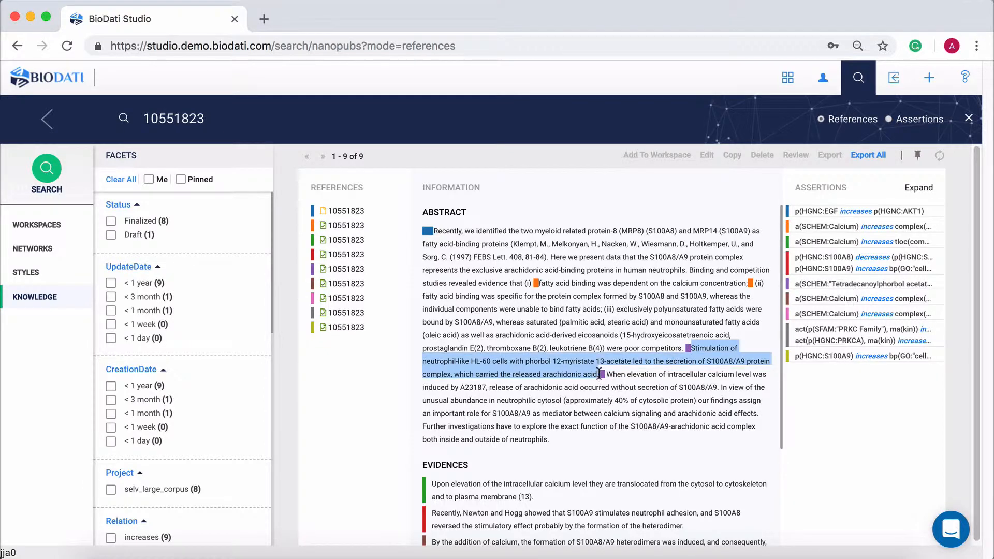
pyautogui.click(598, 374)
pyautogui.scroll(-5, 663, 411)
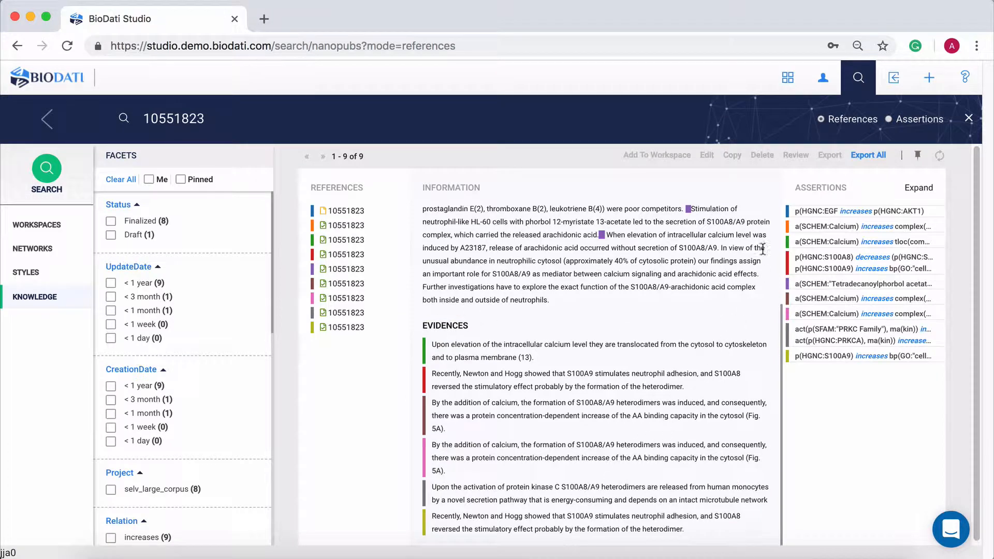
pyautogui.scroll(5, 744, 282)
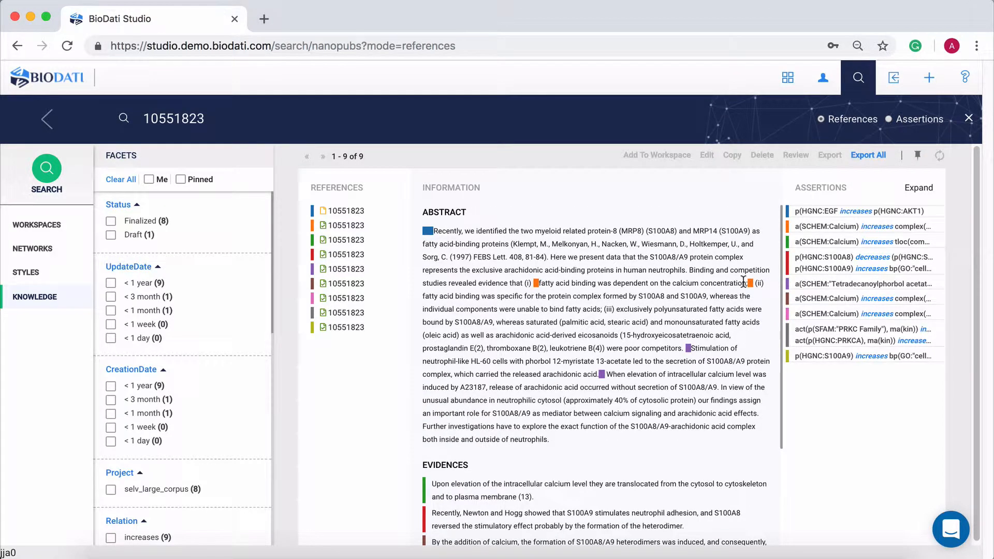
# Review the full details of the nanopub for the Tetradecanoylphorbol acetate assertion, from citation to metadata, and close the review
pyautogui.click(803, 286)
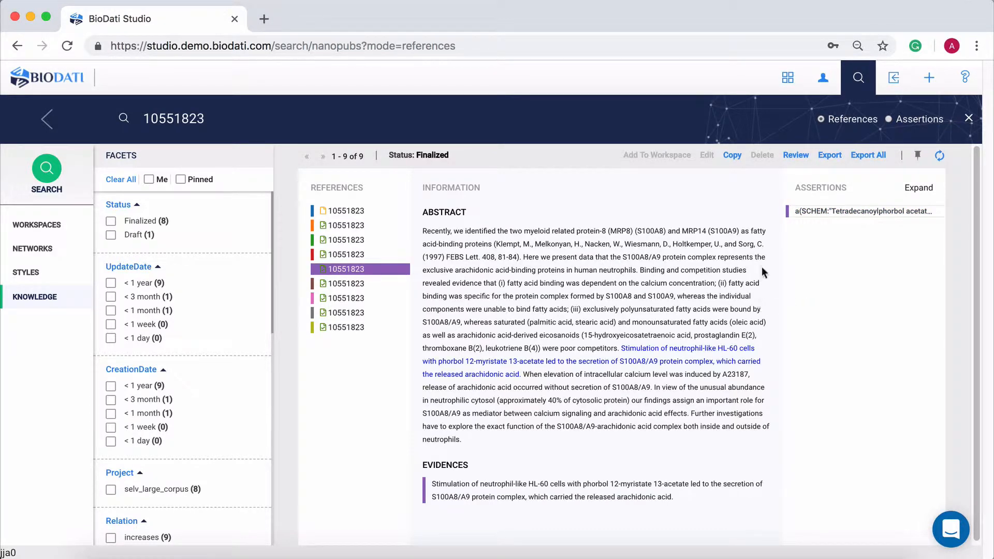
pyautogui.click(796, 157)
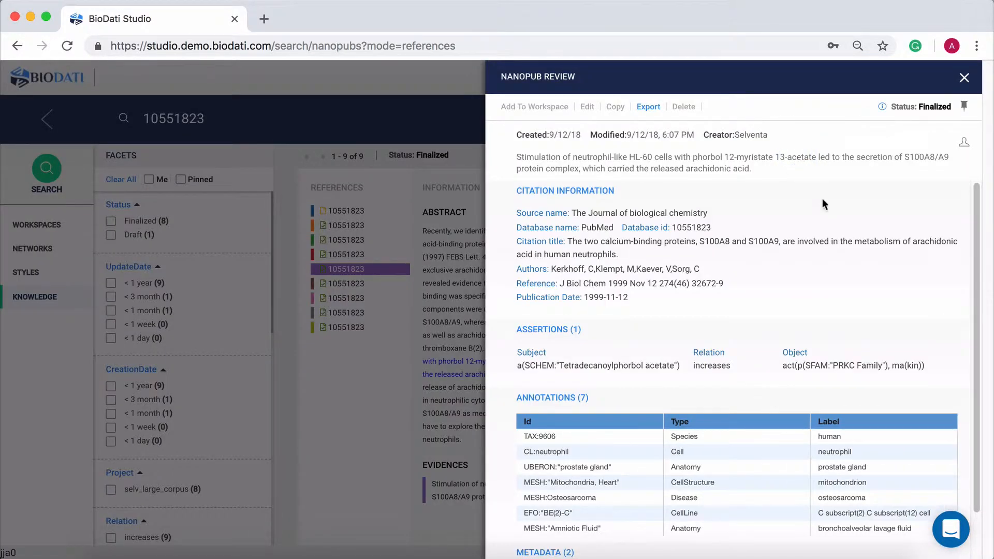
pyautogui.scroll(-1, 855, 275)
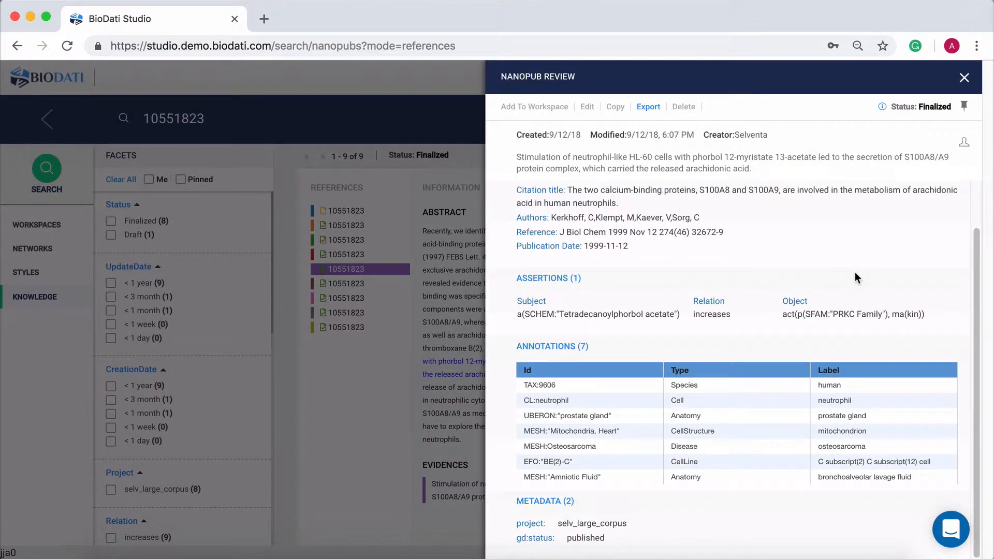
pyautogui.scroll(1, 855, 274)
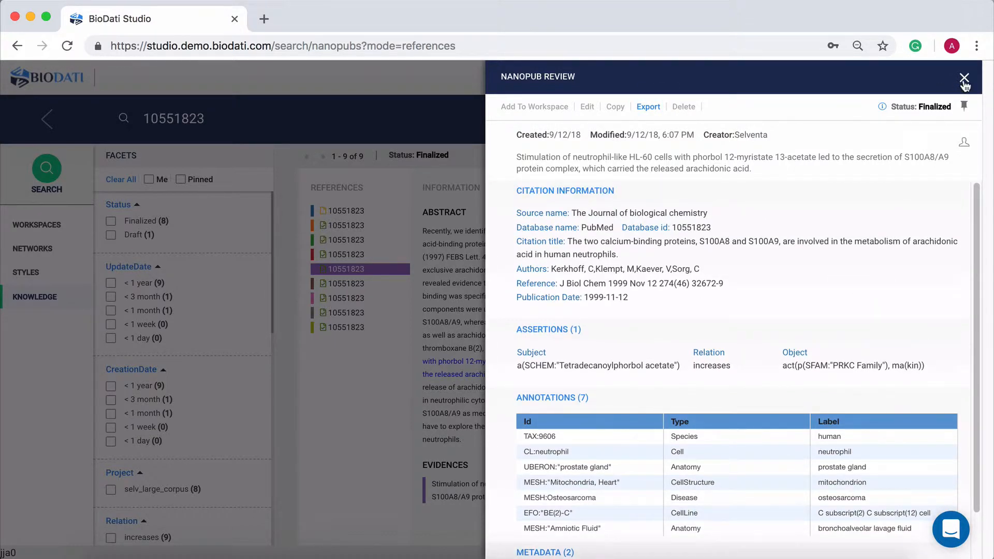
pyautogui.click(964, 79)
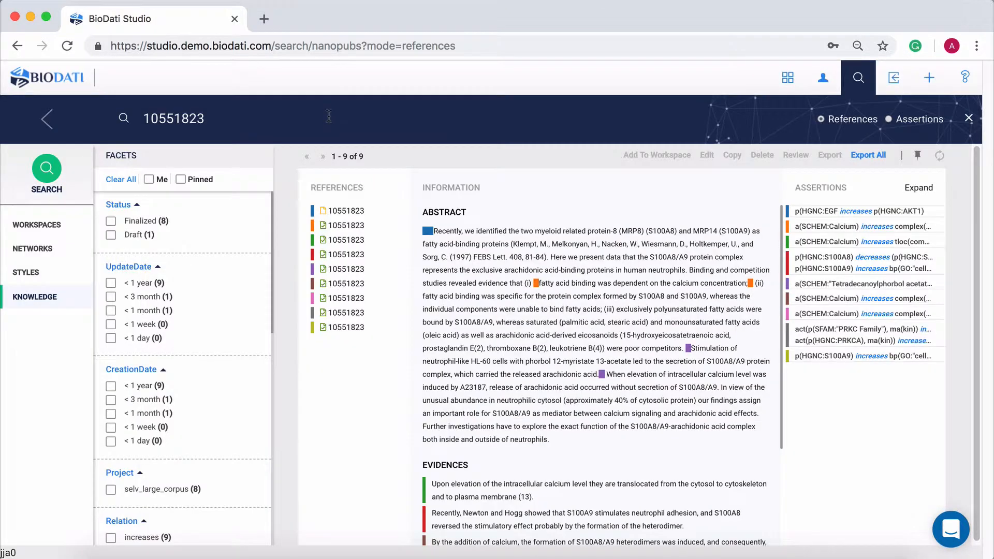
# Search the knowledge nanopubs for VAV1 AND AKT2
pyautogui.click(329, 115)
pyautogui.write('VAV1')
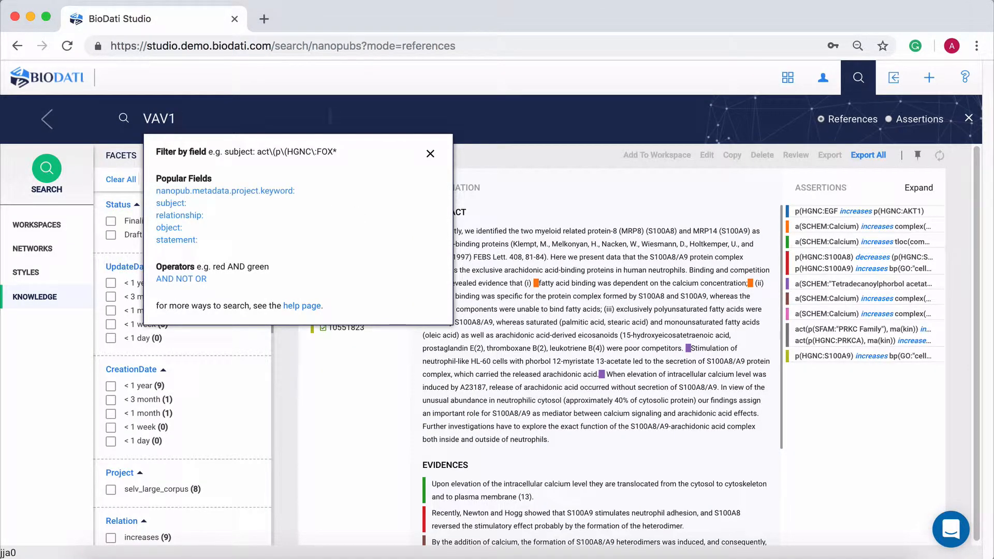
pyautogui.click(165, 279)
pyautogui.press('Return')
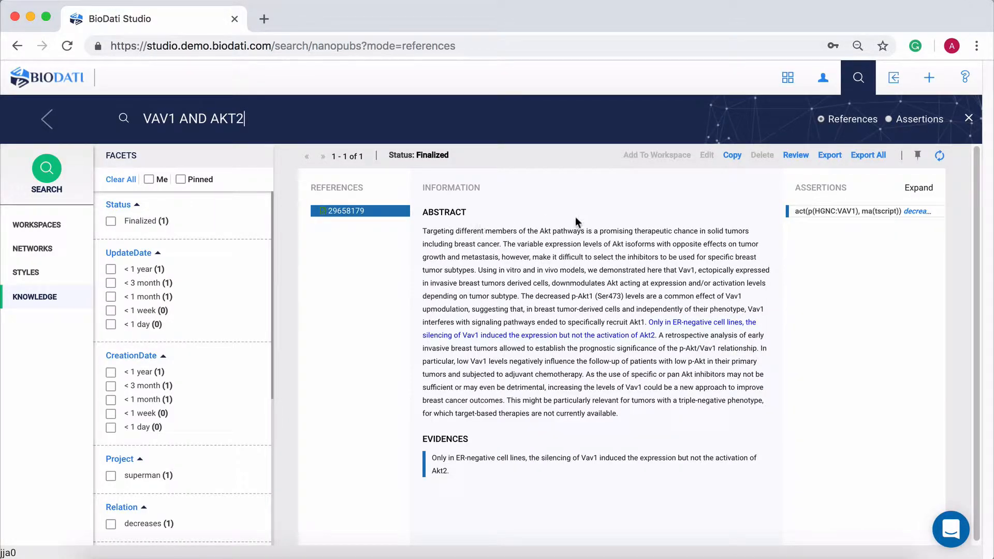
# Start a new knowledge nanopub and load its PubMed citation for database ID 29658179, without adding any suggested annotations
pyautogui.moveTo(929, 78)
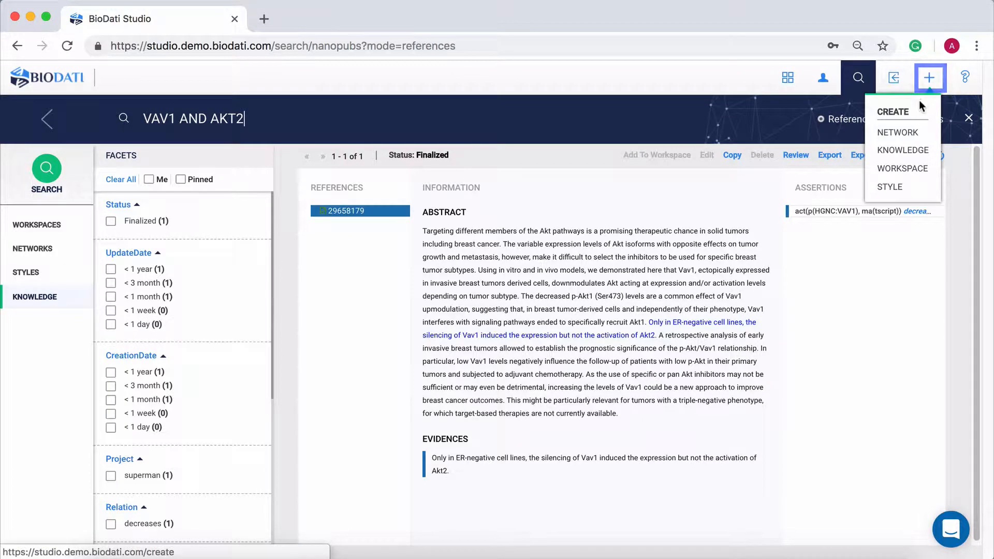
pyautogui.click(903, 151)
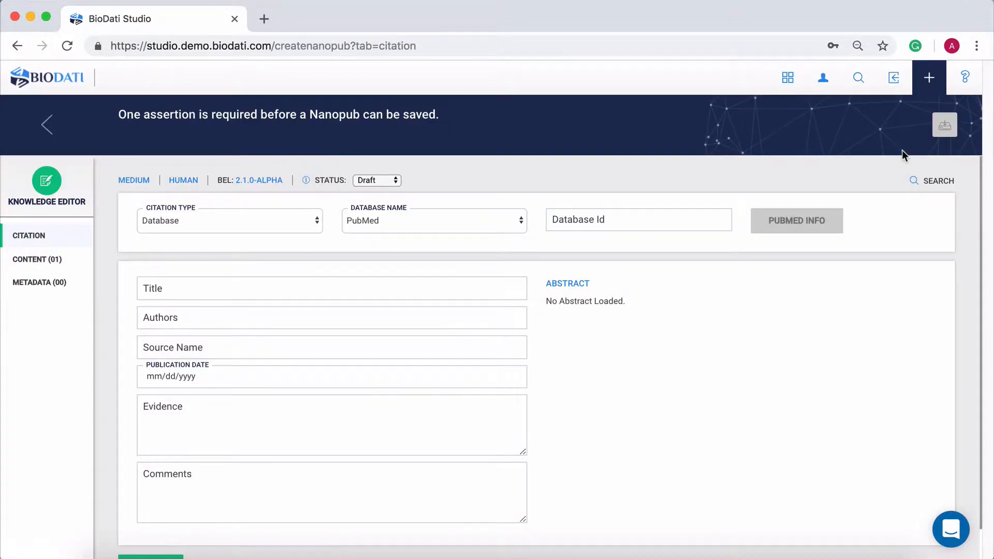
pyautogui.click(679, 218)
pyautogui.write('29658179')
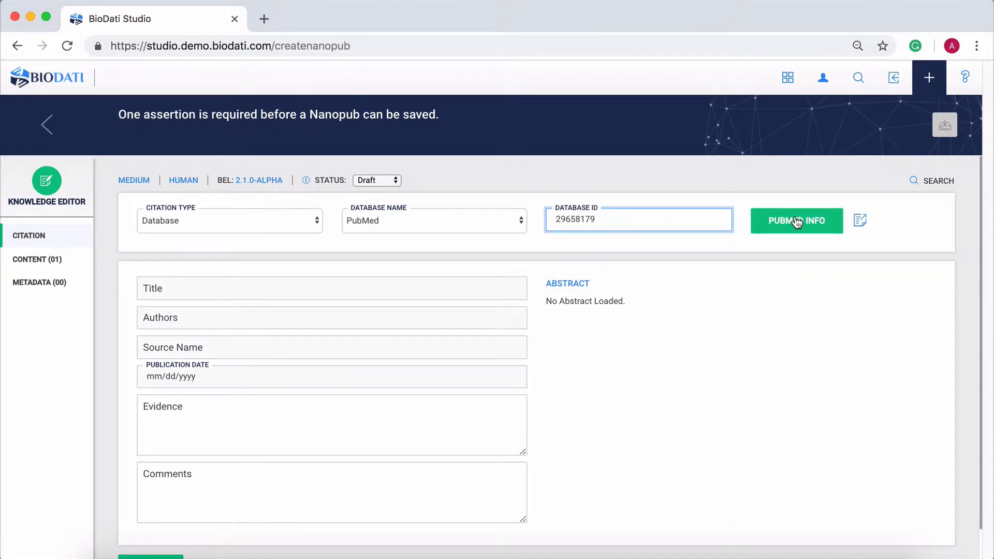
pyautogui.click(796, 221)
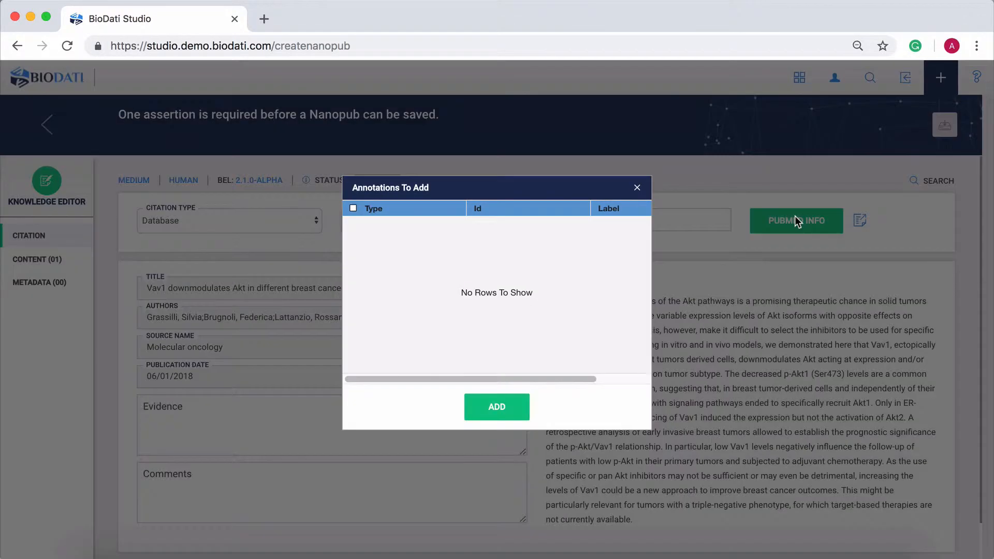
pyautogui.click(637, 188)
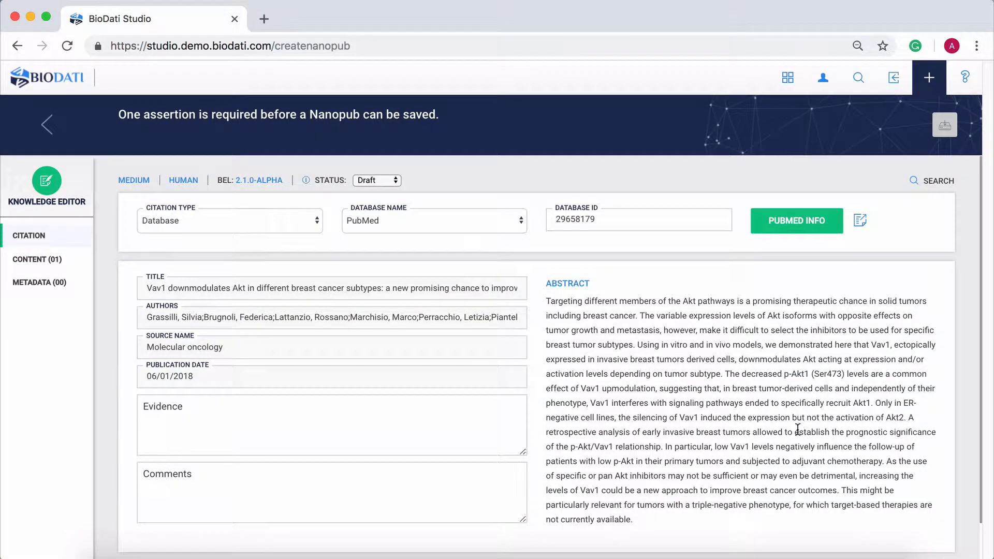
# Copy the abstract's "Only in ER-negative cell lines" sentence, up to "Akt2", into the evidence and continue to the nanopub's content
pyautogui.scroll(-1, 805, 422)
pyautogui.moveTo(874, 395); pyautogui.dragTo(907, 405)
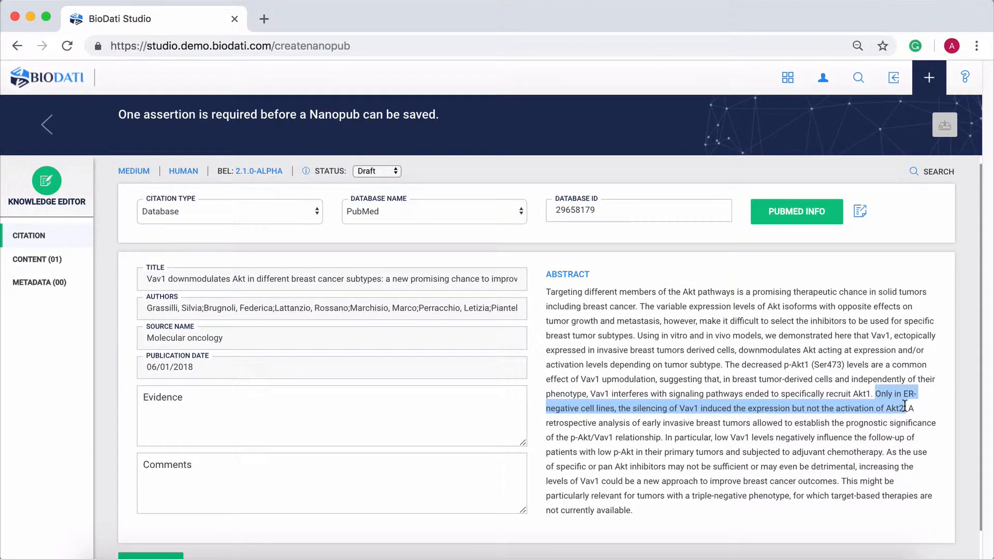
pyautogui.rightClick(907, 405)
pyautogui.click(849, 433)
pyautogui.click(379, 401)
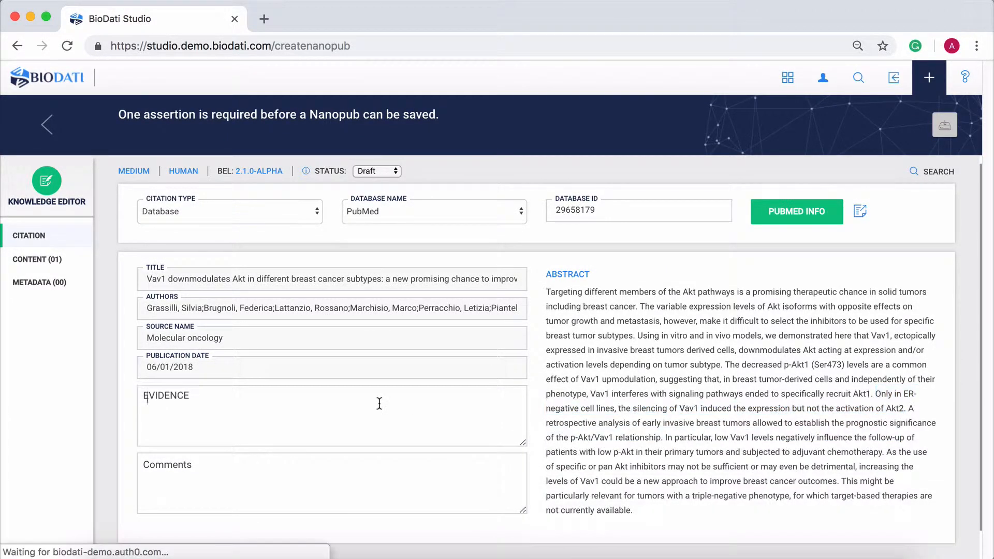
pyautogui.rightClick(380, 401)
pyautogui.click(409, 453)
pyautogui.scroll(-1, 417, 445)
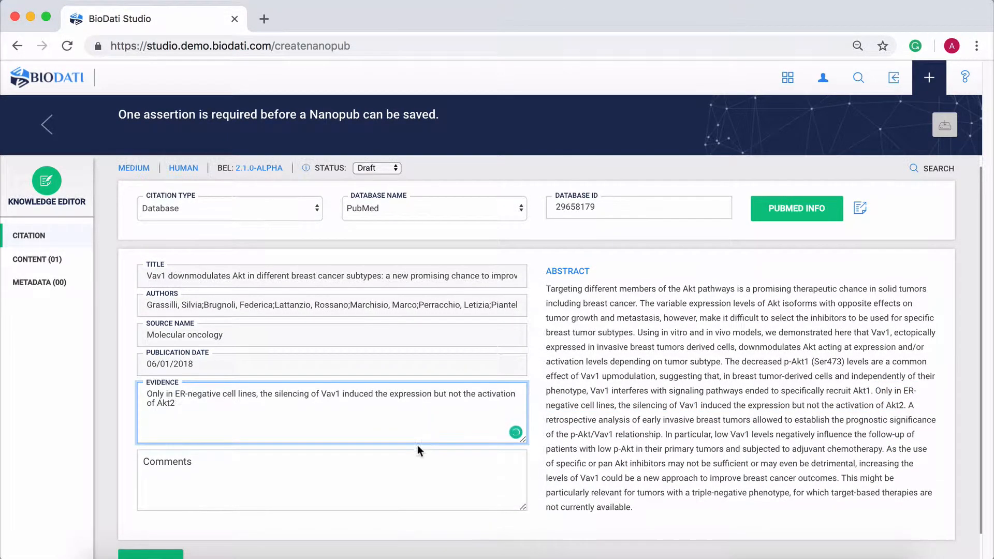
pyautogui.click(172, 539)
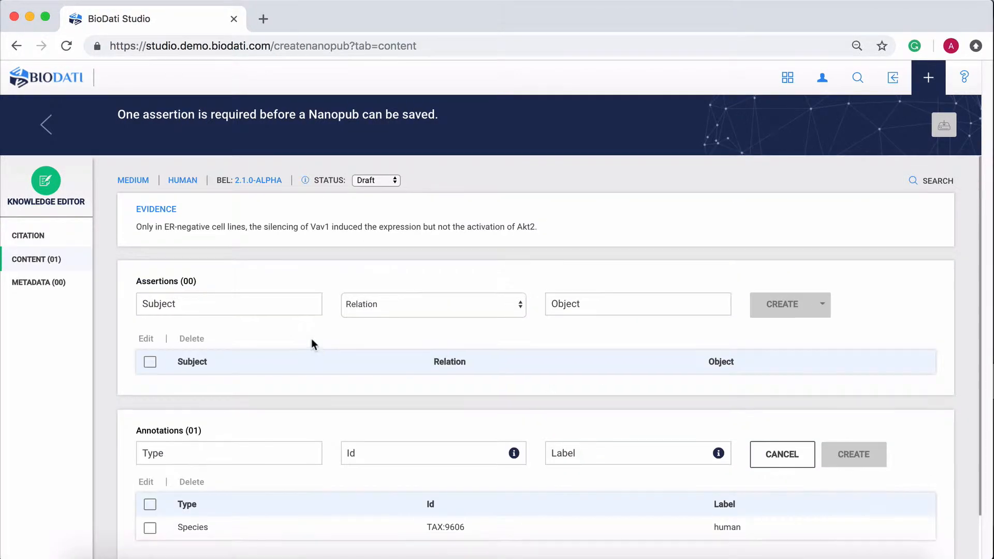
# Create the assertion with subject p(HGNC:VAV1), relation decreases and object r(HGNC:AKT2)
pyautogui.scroll(-1, 312, 338)
pyautogui.click(237, 255)
pyautogui.write('p(H')
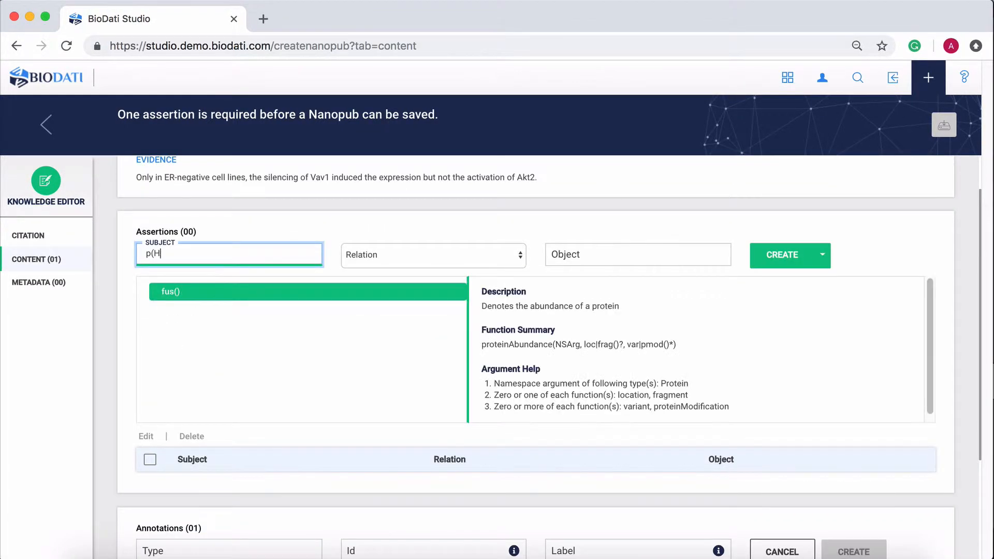
pyautogui.write('GNC:VAV1')
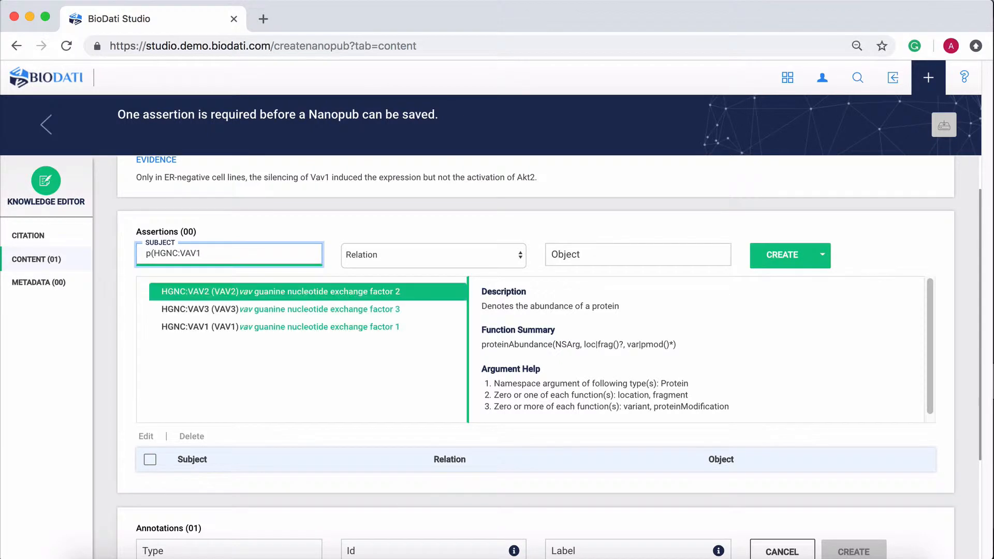
pyautogui.write(')')
pyautogui.click(434, 255)
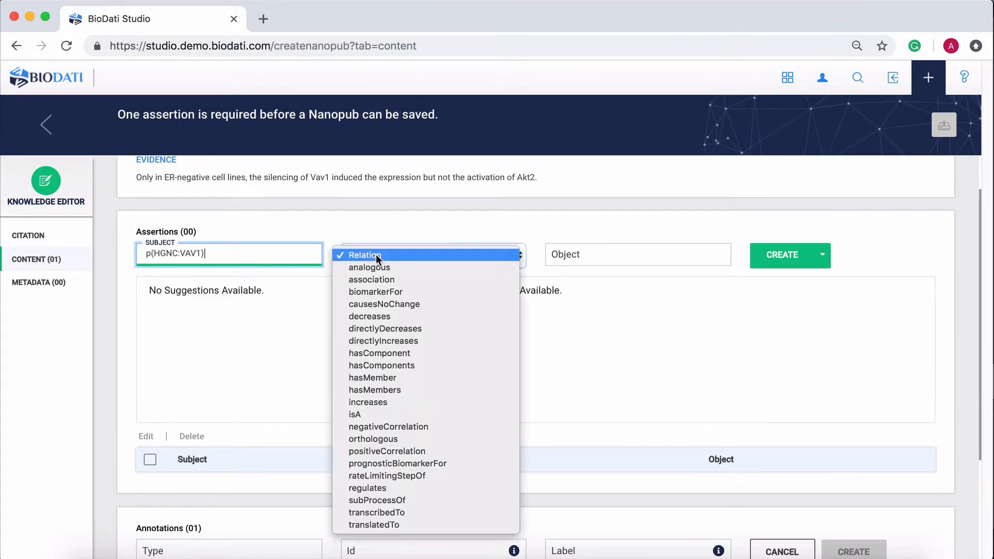
pyautogui.click(388, 317)
pyautogui.click(593, 248)
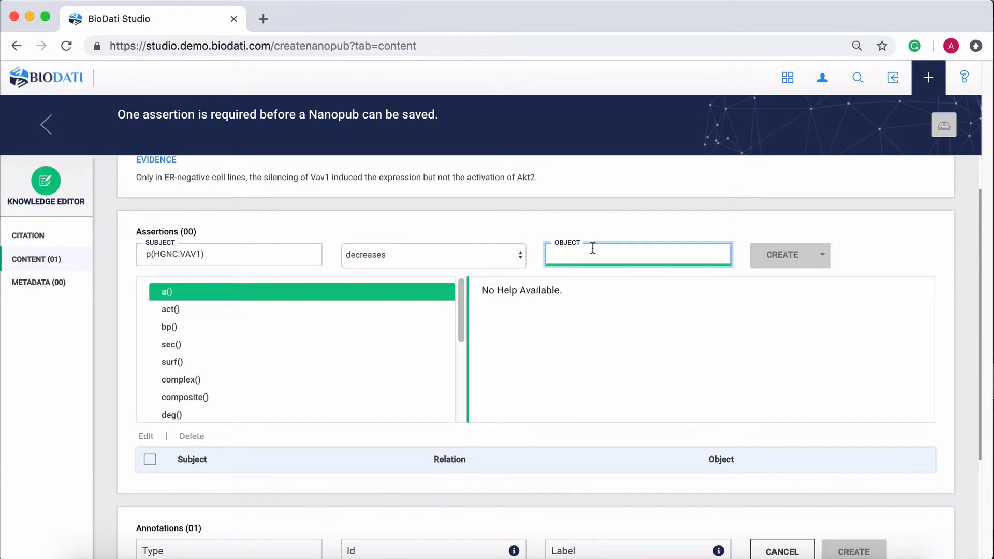
pyautogui.write('r(AKT2')
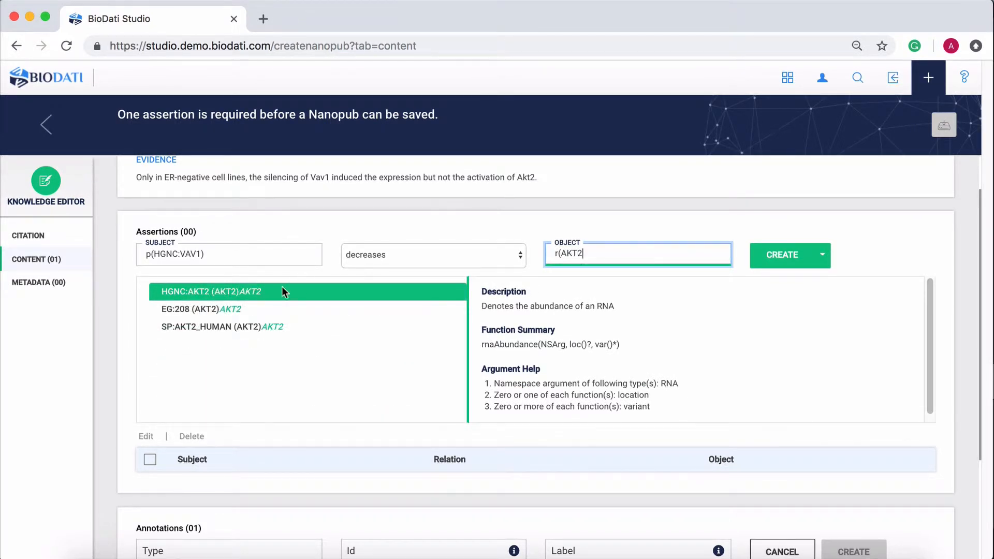
pyautogui.click(282, 292)
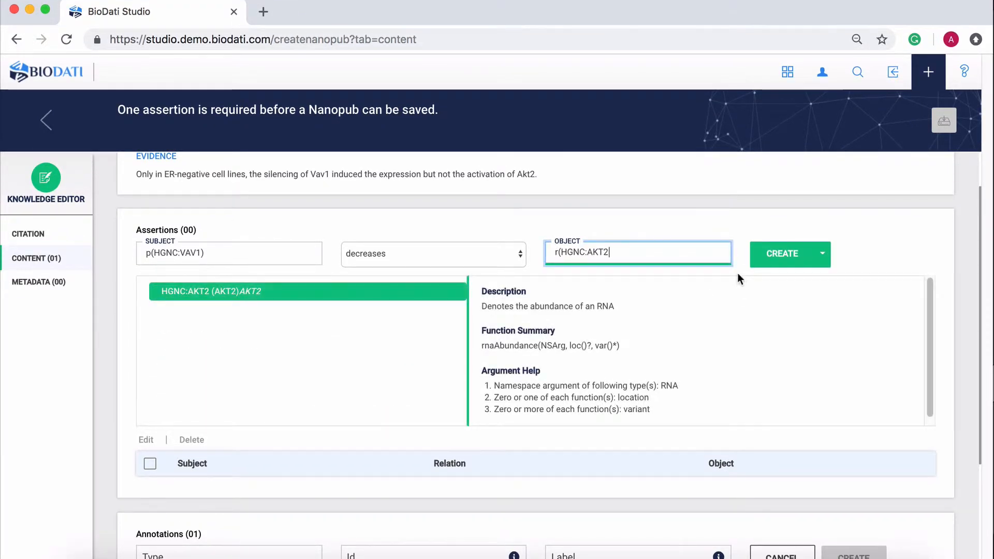
pyautogui.write(')')
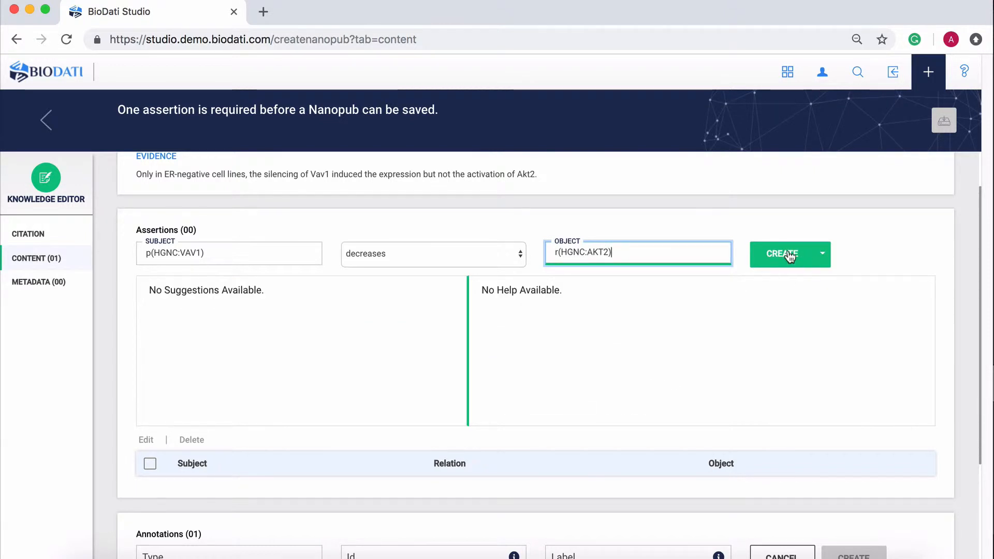
pyautogui.click(787, 254)
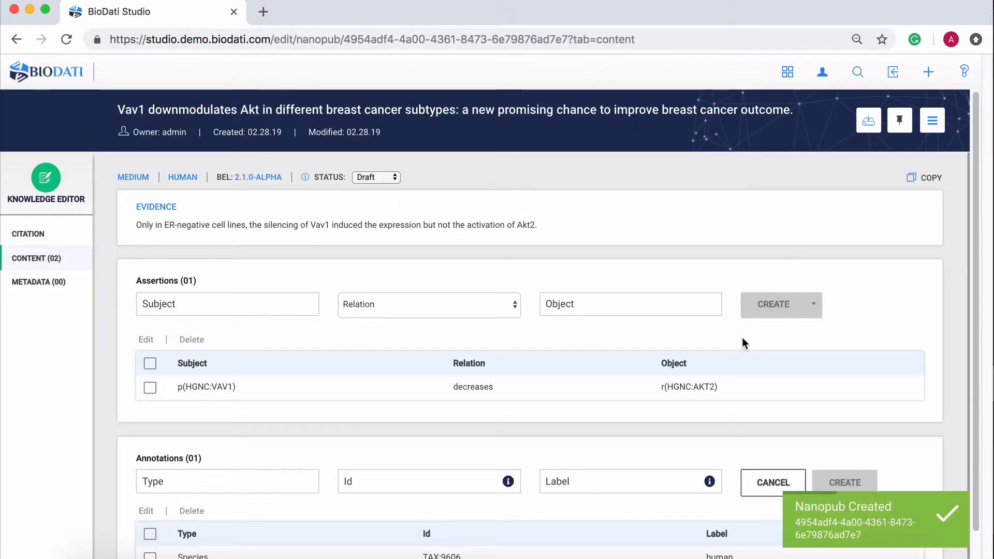
pyautogui.scroll(-1, 741, 337)
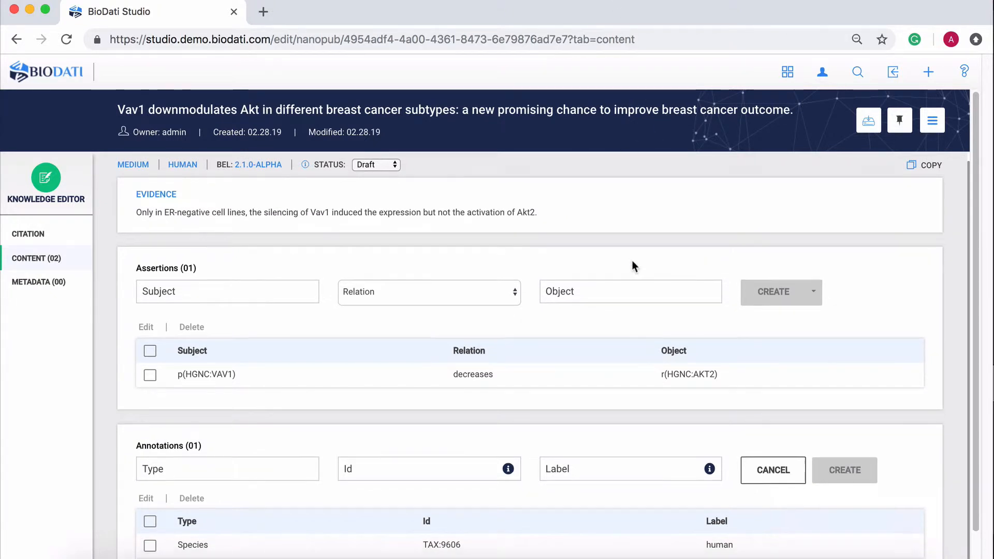
pyautogui.scroll(-3, 632, 260)
pyautogui.scroll(-3, 658, 378)
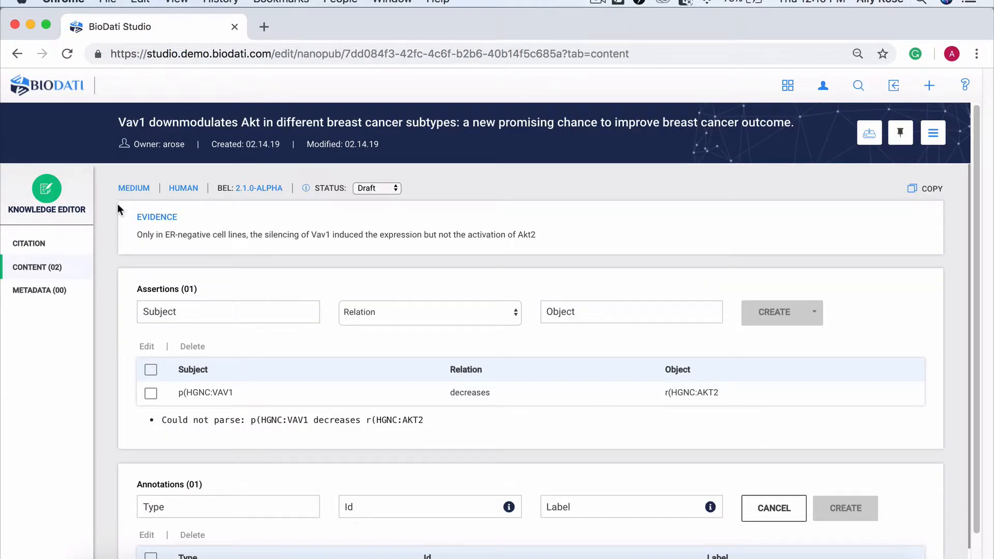
# Return to the dashboard and search the knowledge nanopubs for VAV1 AND AKT2
pyautogui.click(72, 92)
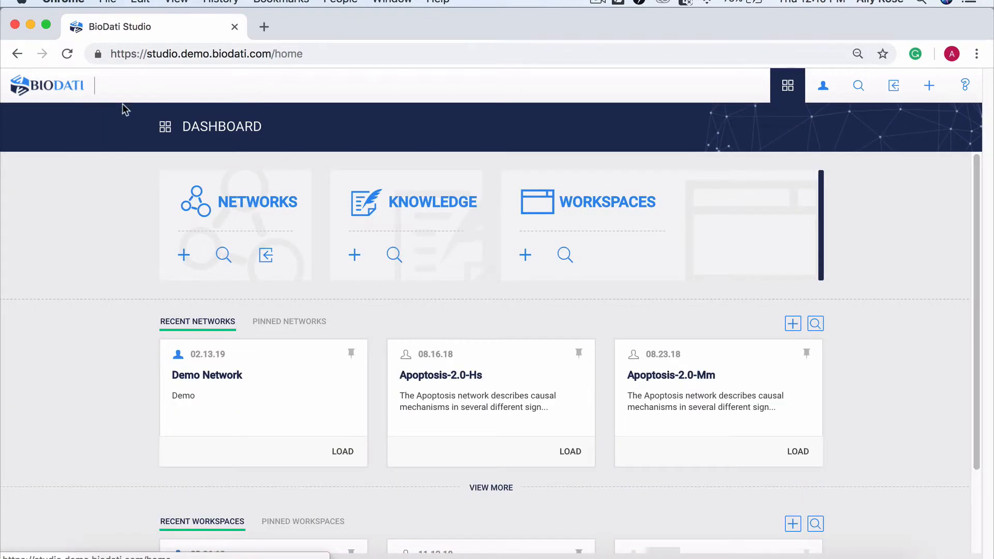
pyautogui.click(394, 255)
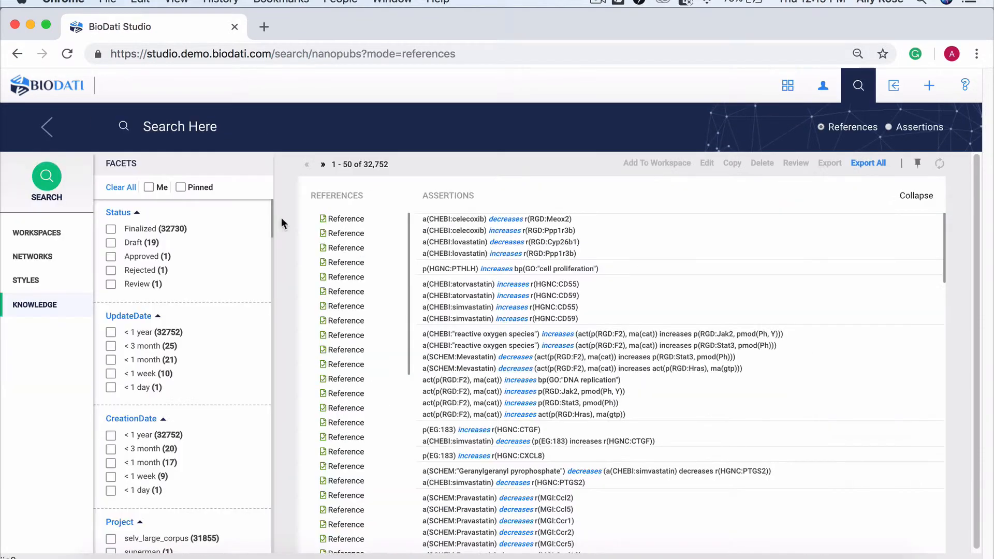
pyautogui.click(195, 126)
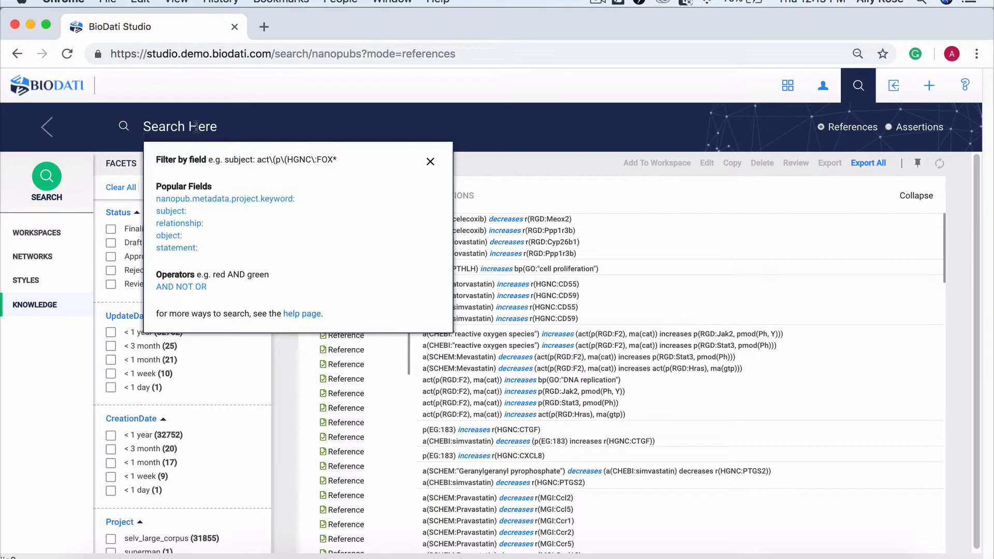
pyautogui.write('VAV1 AND AKT2')
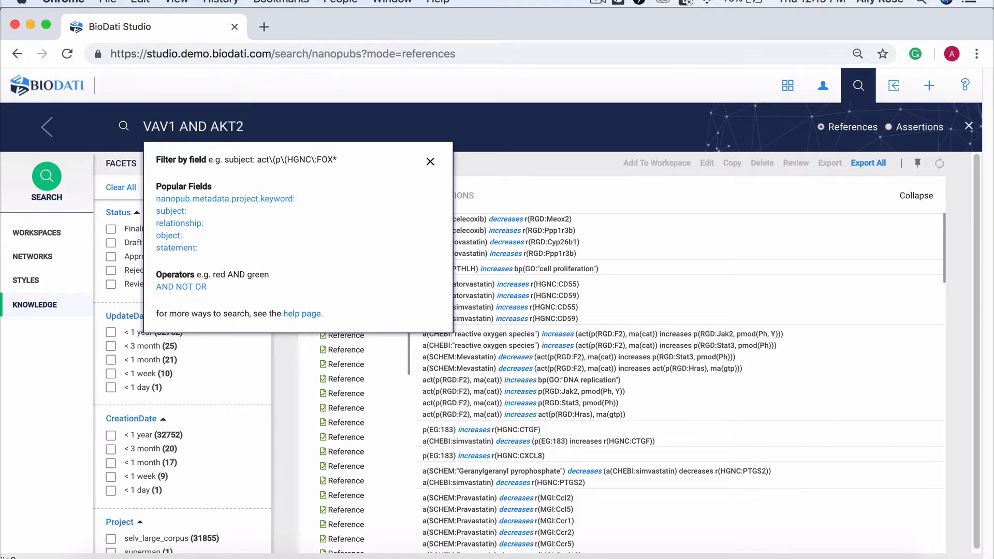
pyautogui.press('Return')
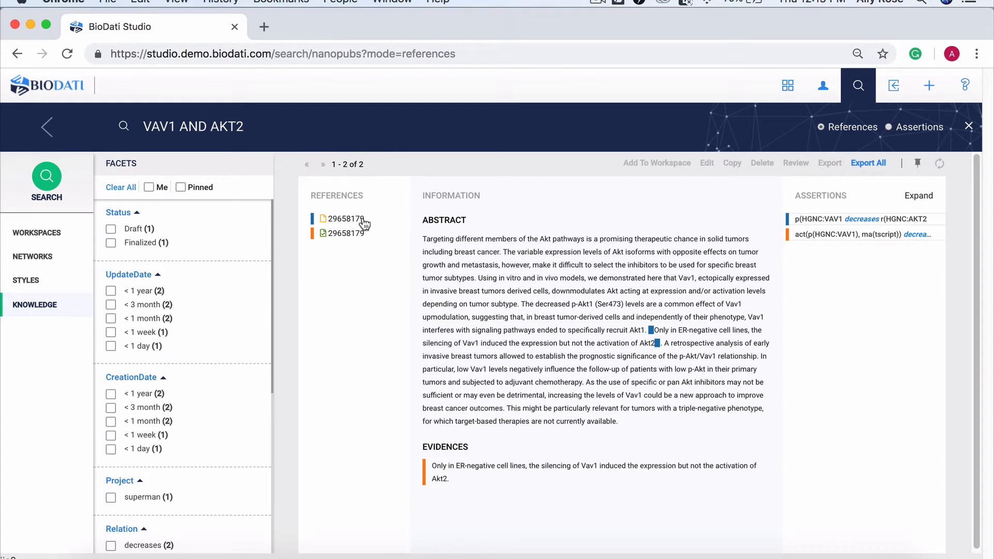
# Open the review of the draft nanopub for reference 29658179 and examine its citation information, assertions and annotations
pyautogui.click(364, 223)
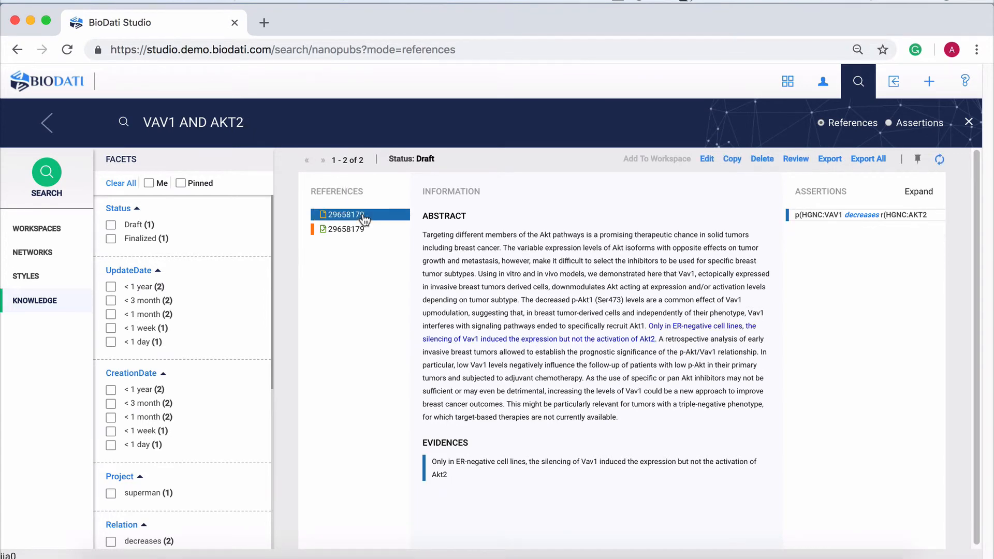
pyautogui.click(795, 159)
pyautogui.scroll(-2, 784, 192)
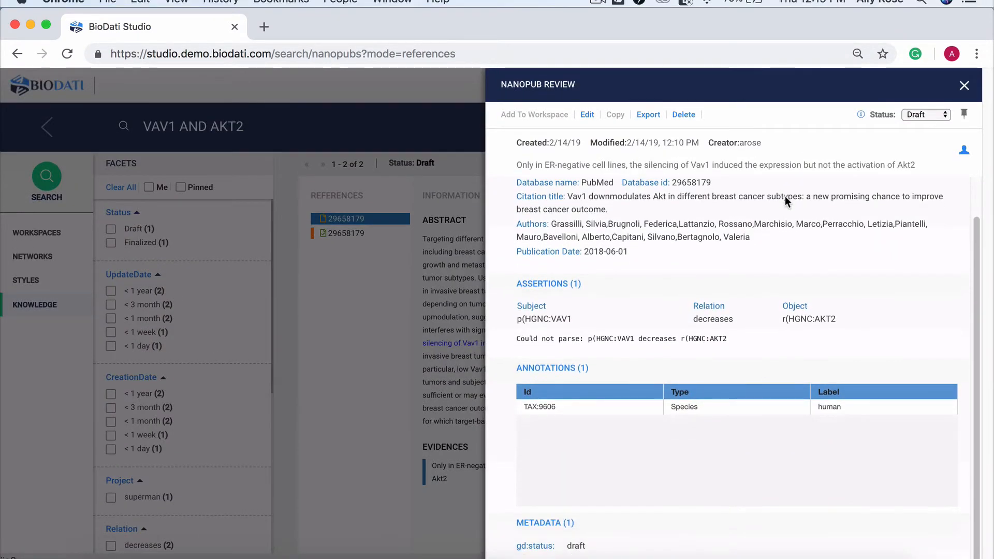
pyautogui.scroll(1, 785, 197)
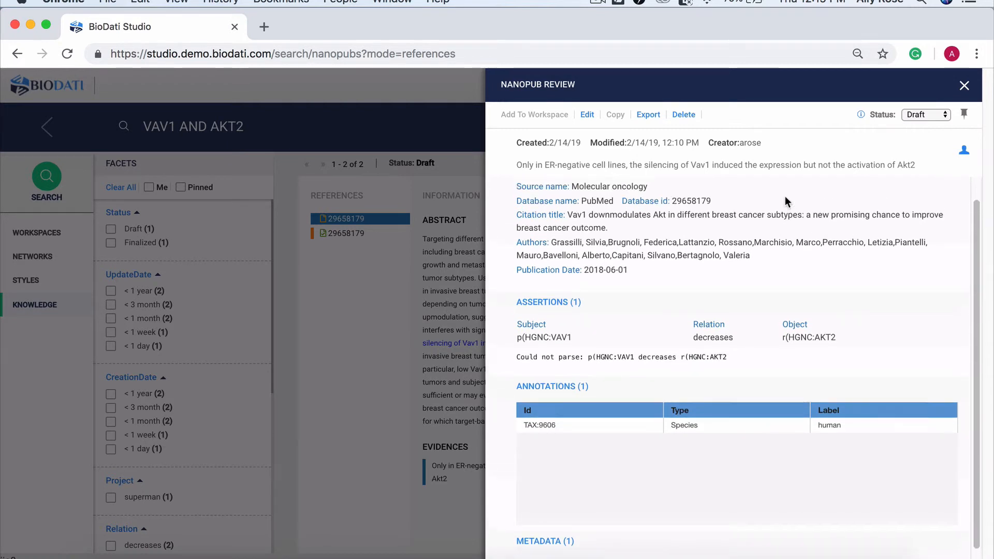
pyautogui.scroll(1, 785, 202)
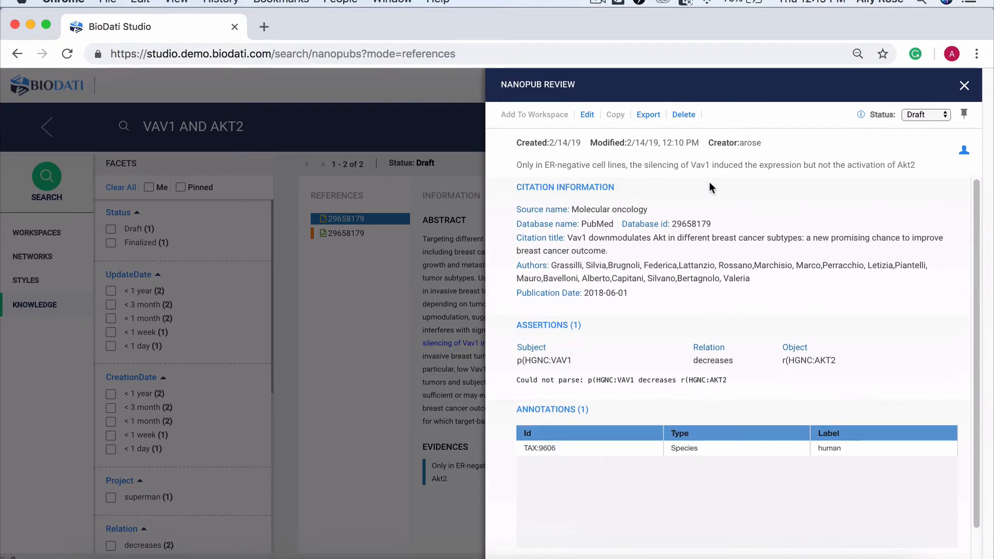